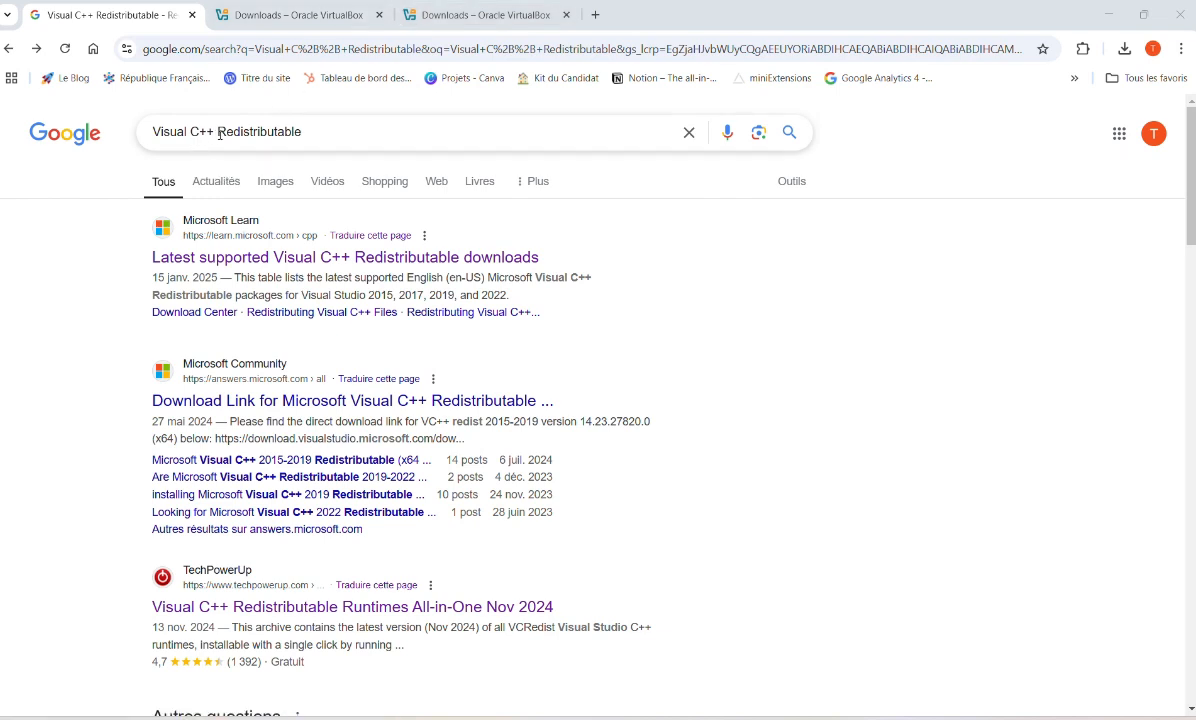
Step: Download the latest x64 Visual C++ Redistributable from the Microsoft Learn page
click(268, 264)
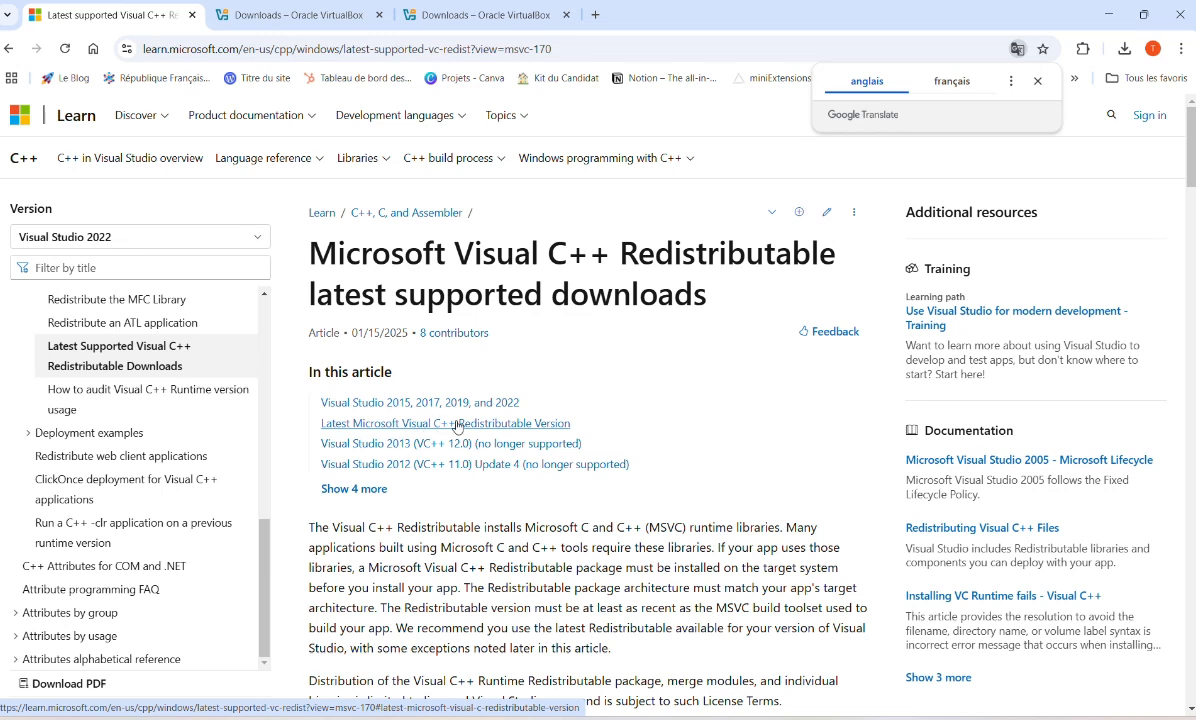
click(499, 430)
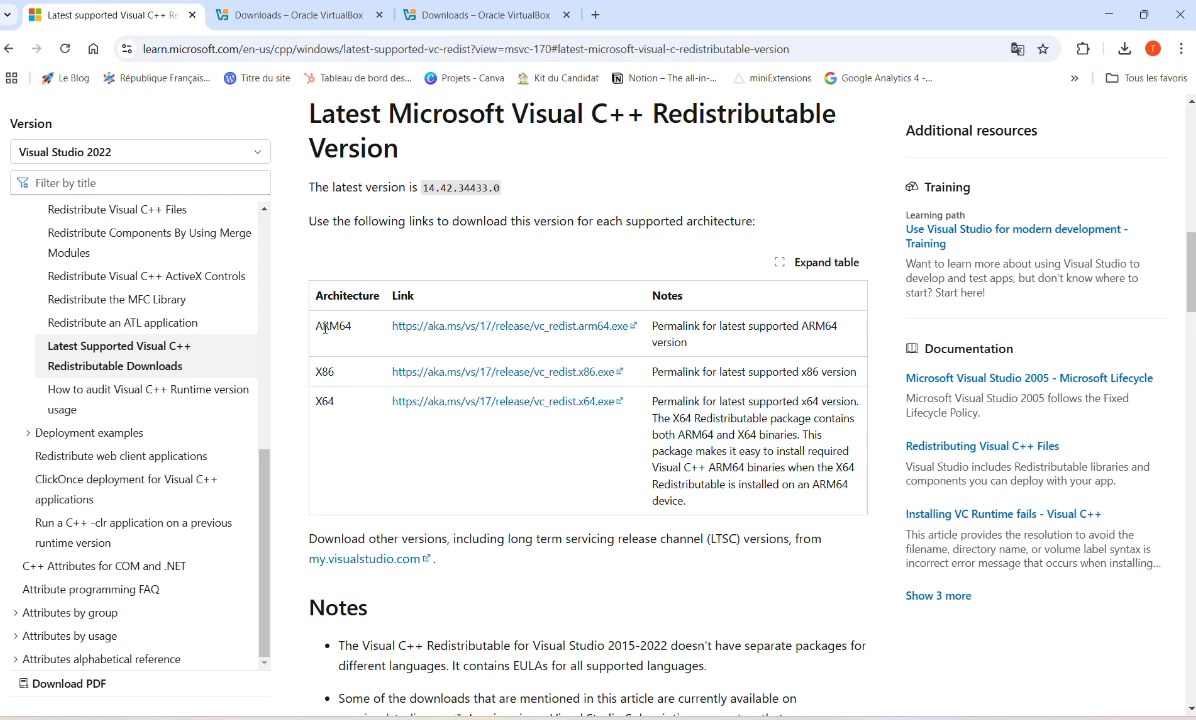
click(436, 404)
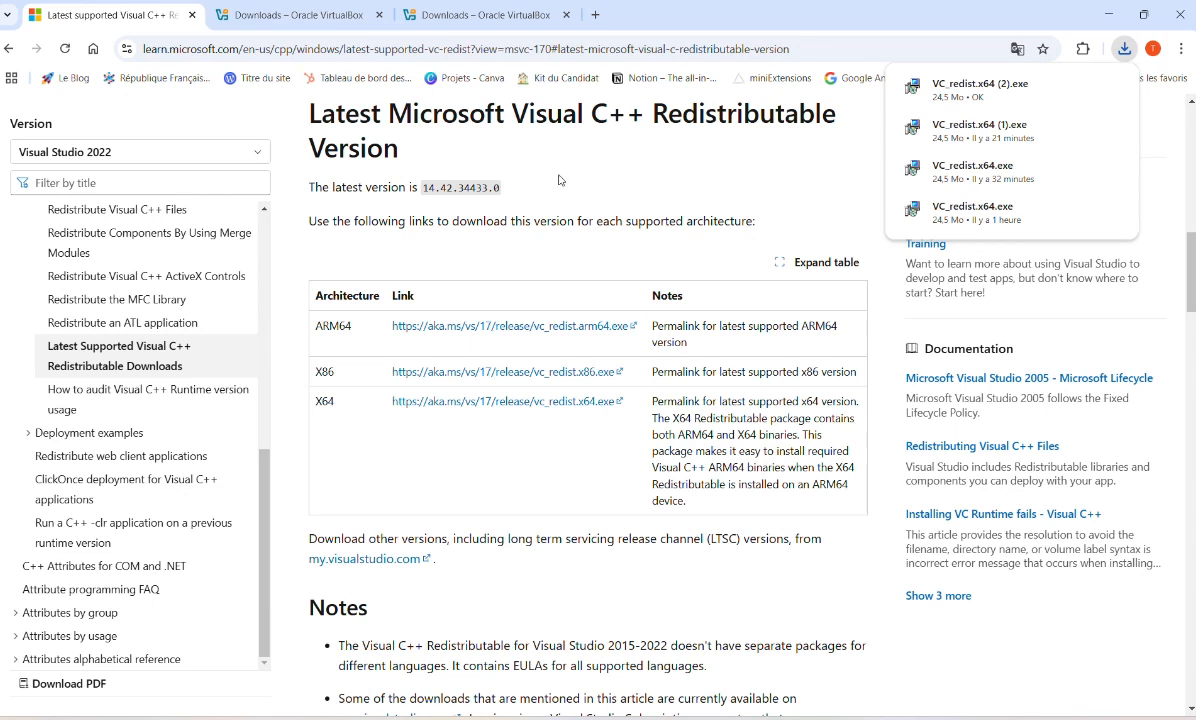
Step: Accept the licence and download the VirtualBox 7.1.6 Extension Pack from the VirtualBox website's download page
click(300, 15)
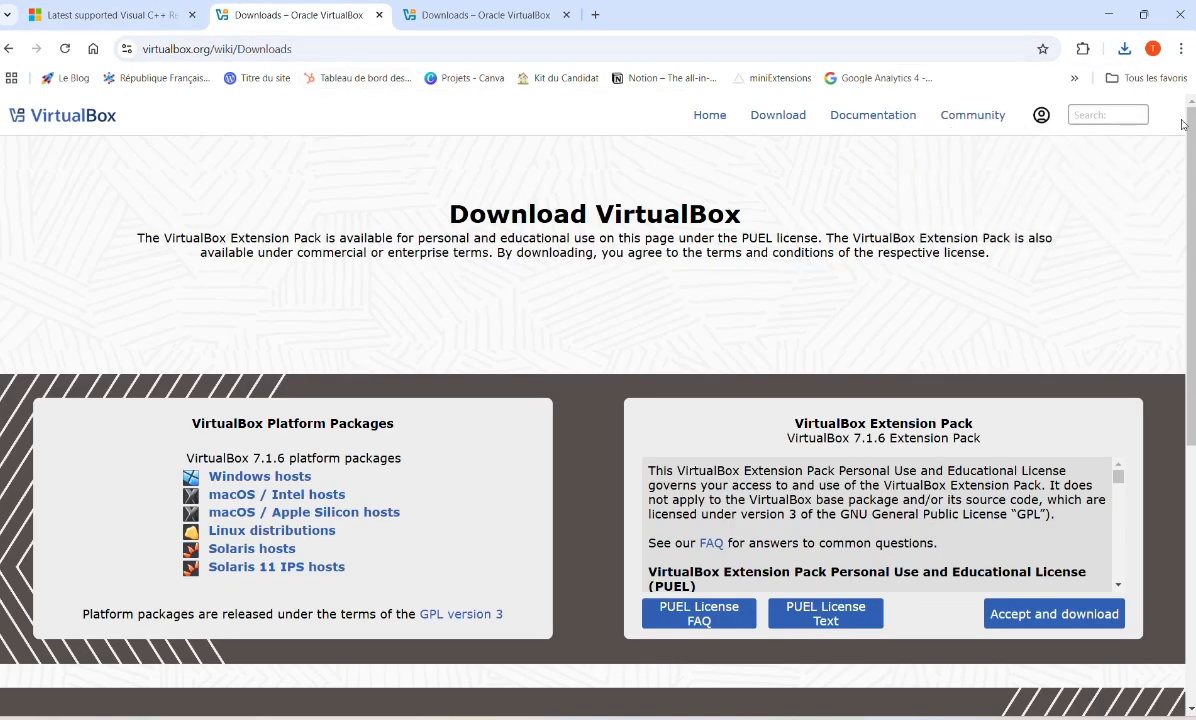
click(8, 48)
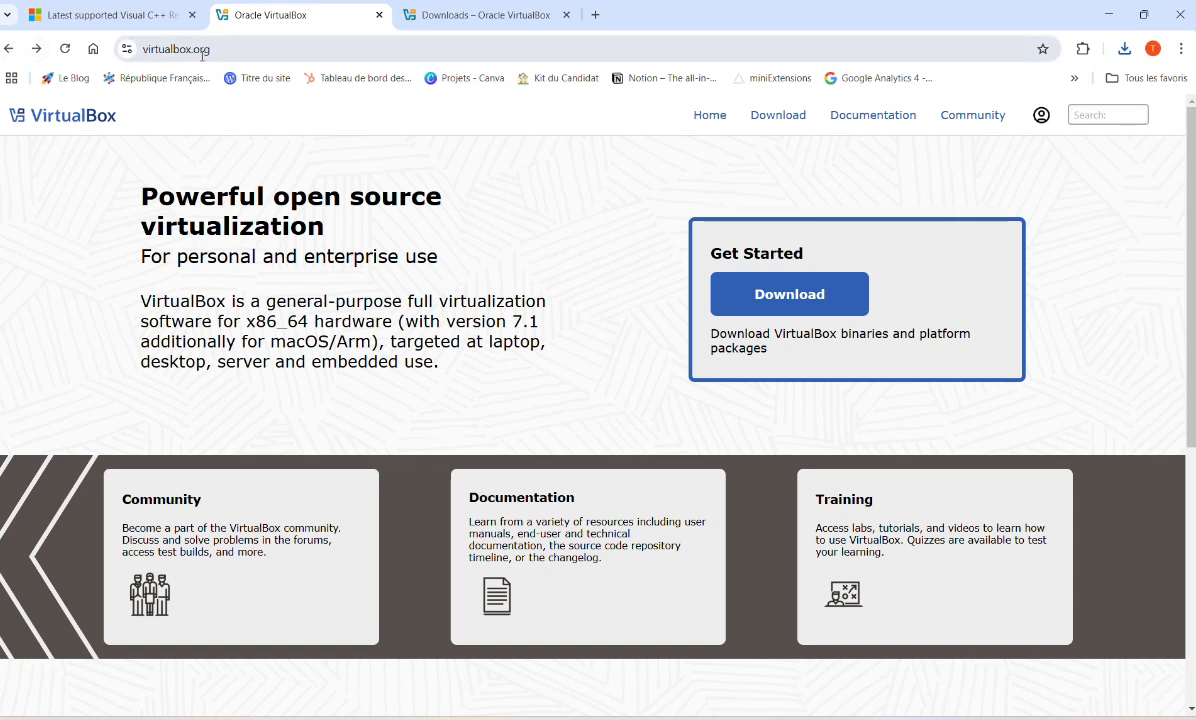
click(797, 303)
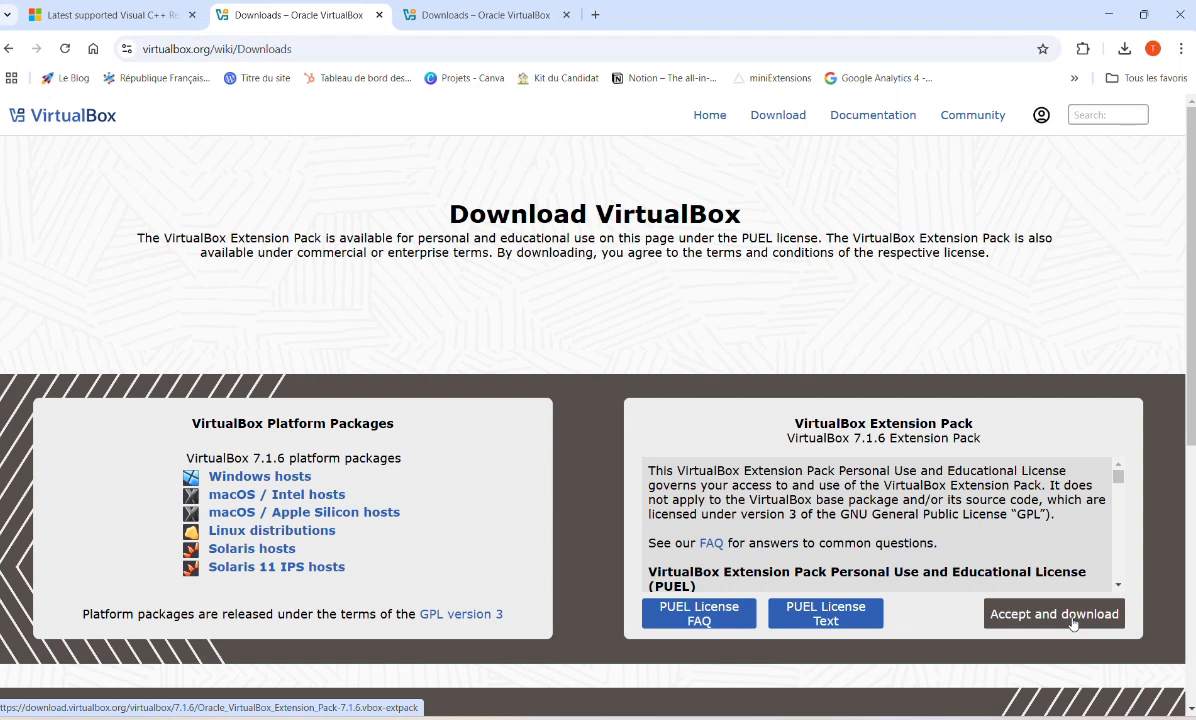
click(1073, 620)
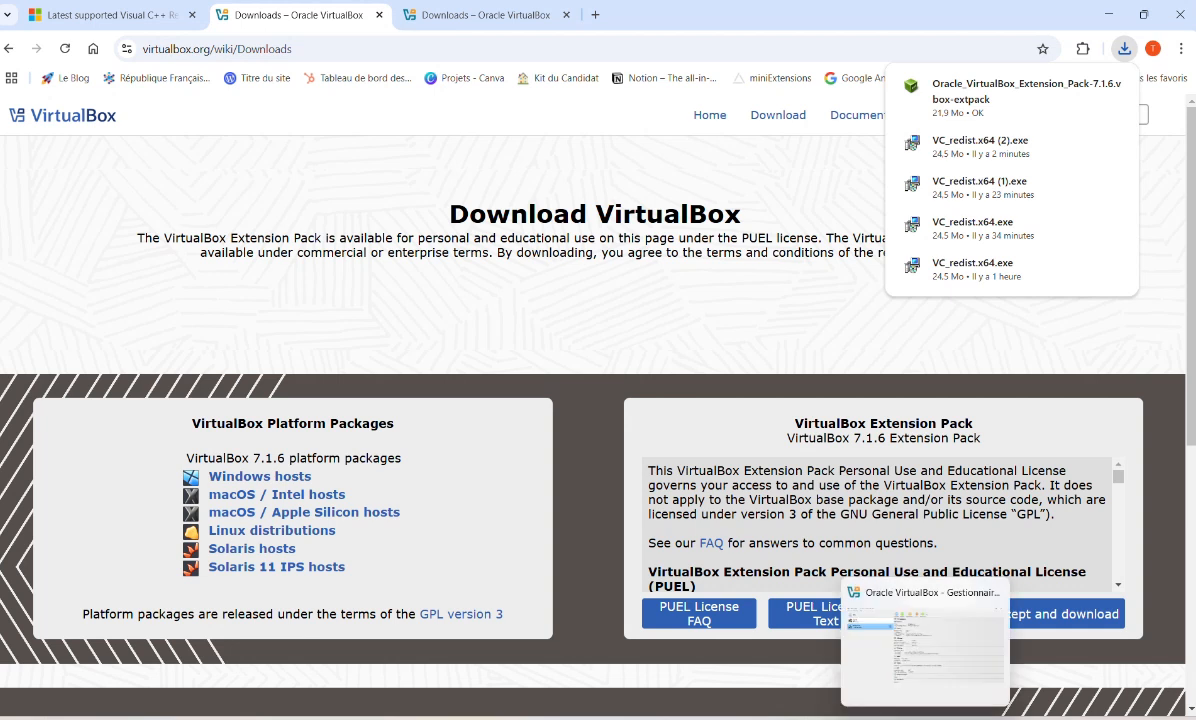
Step: Switch to Oracle VirtualBox, close the windows 10 machine's settings, and start a new virtual machine named Ubuntu2
click(924, 717)
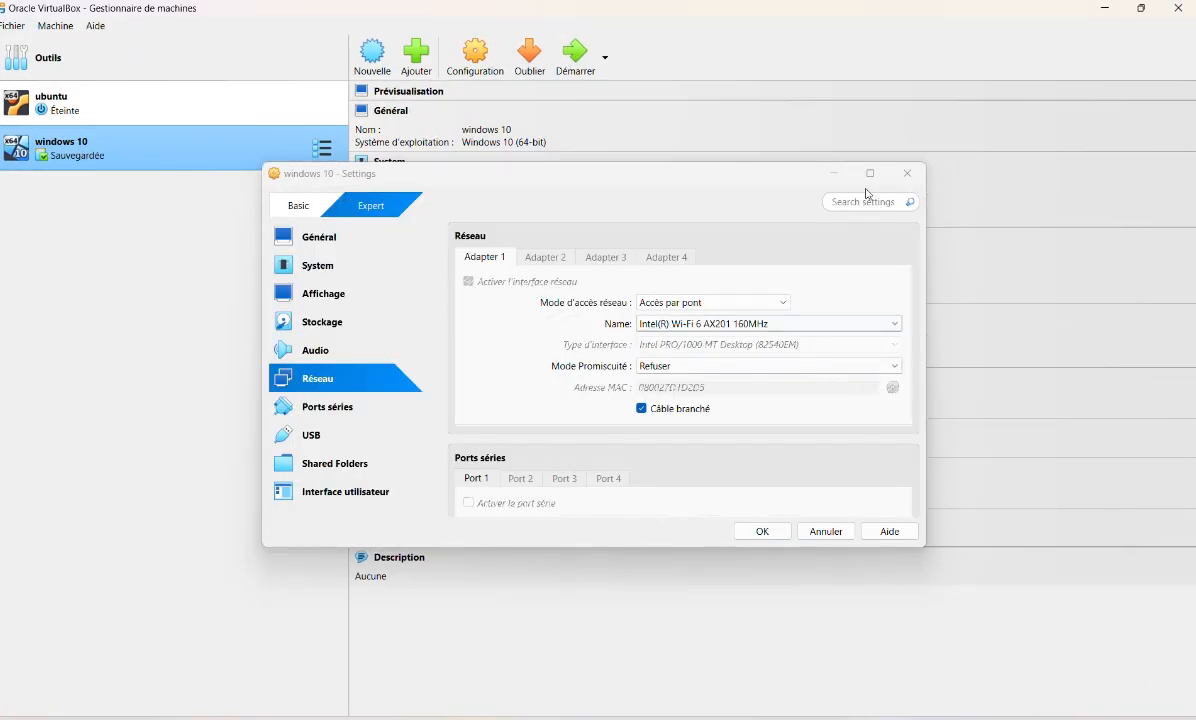
click(906, 173)
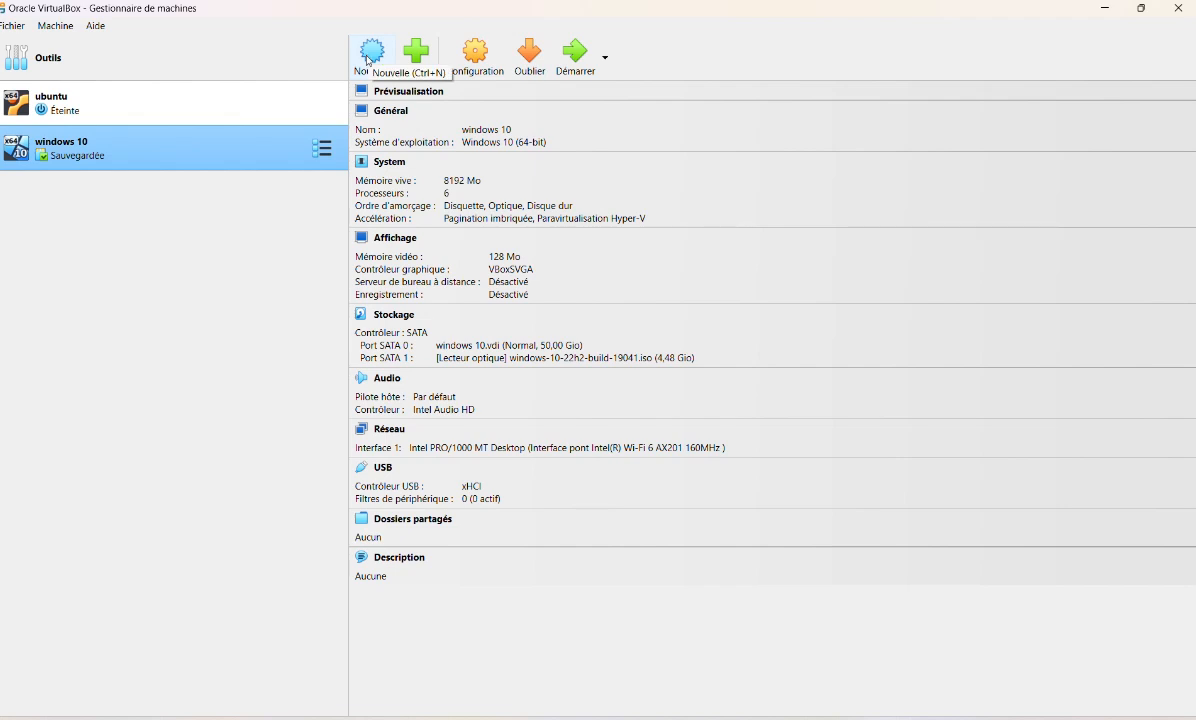
click(371, 60)
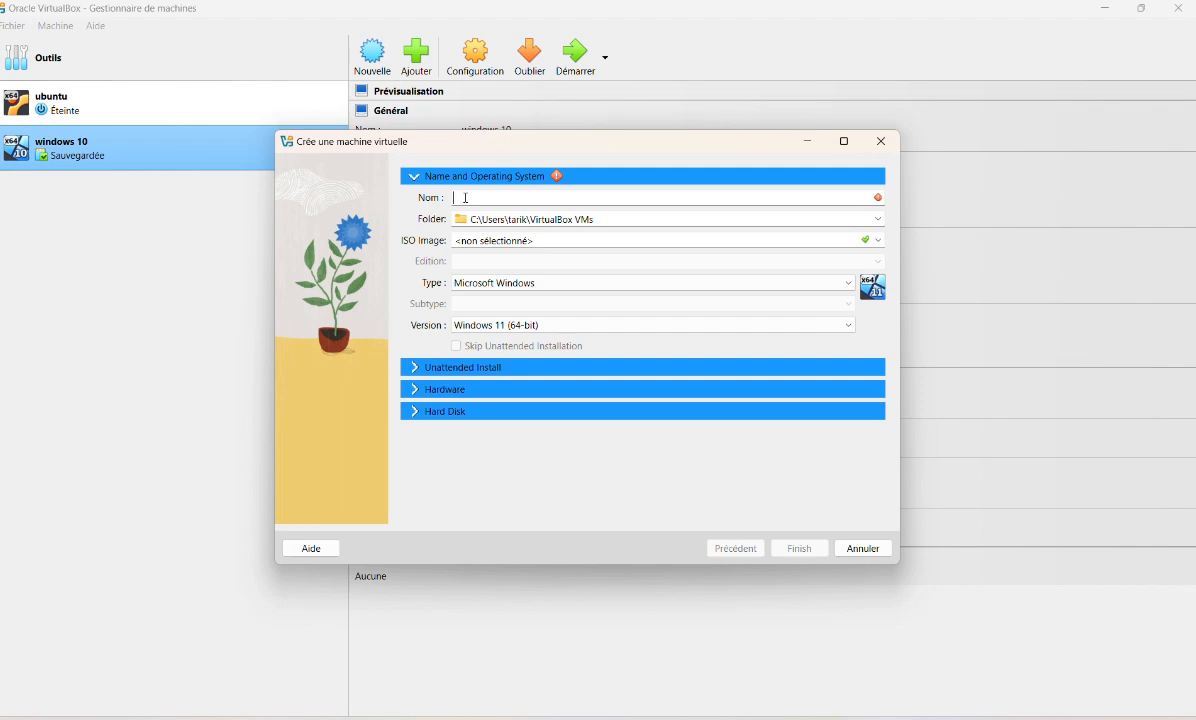
text(U)
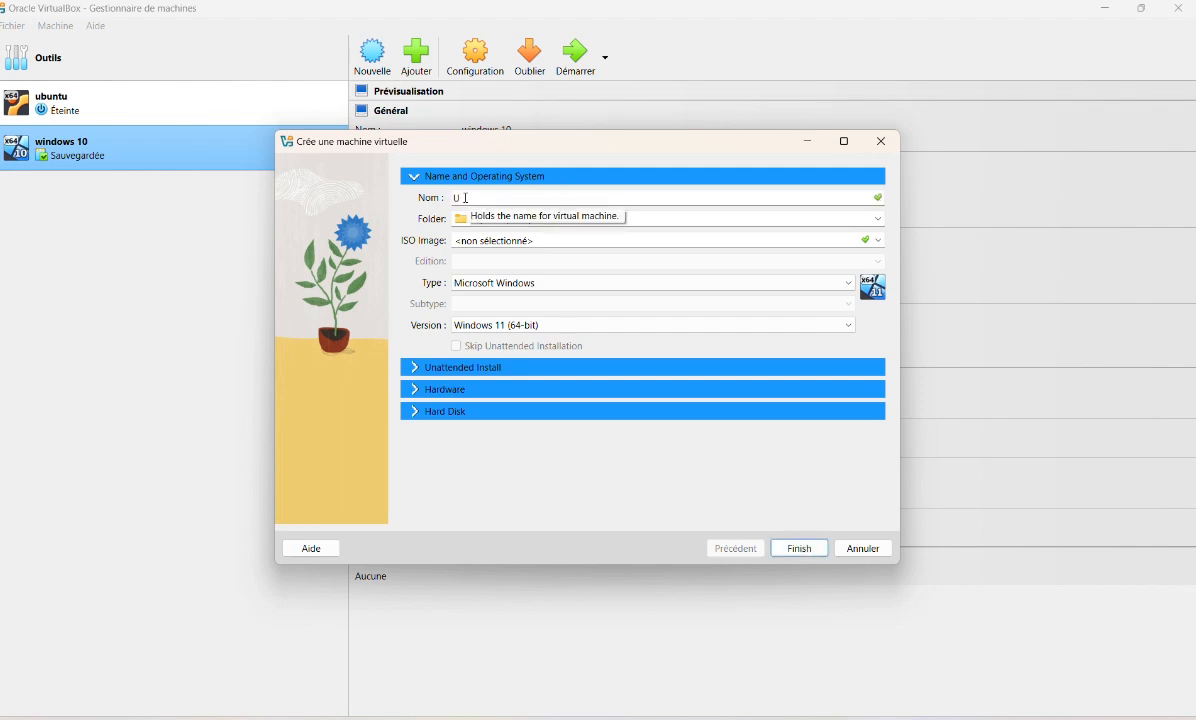
text(buntu)
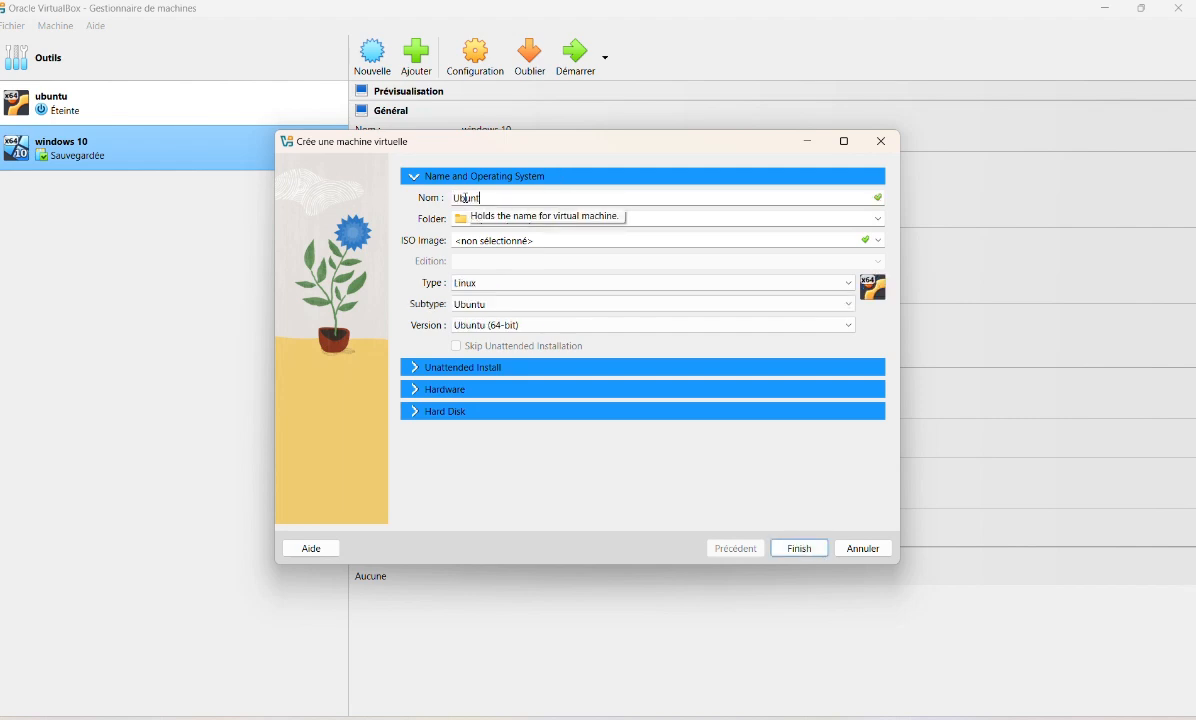
text(2)
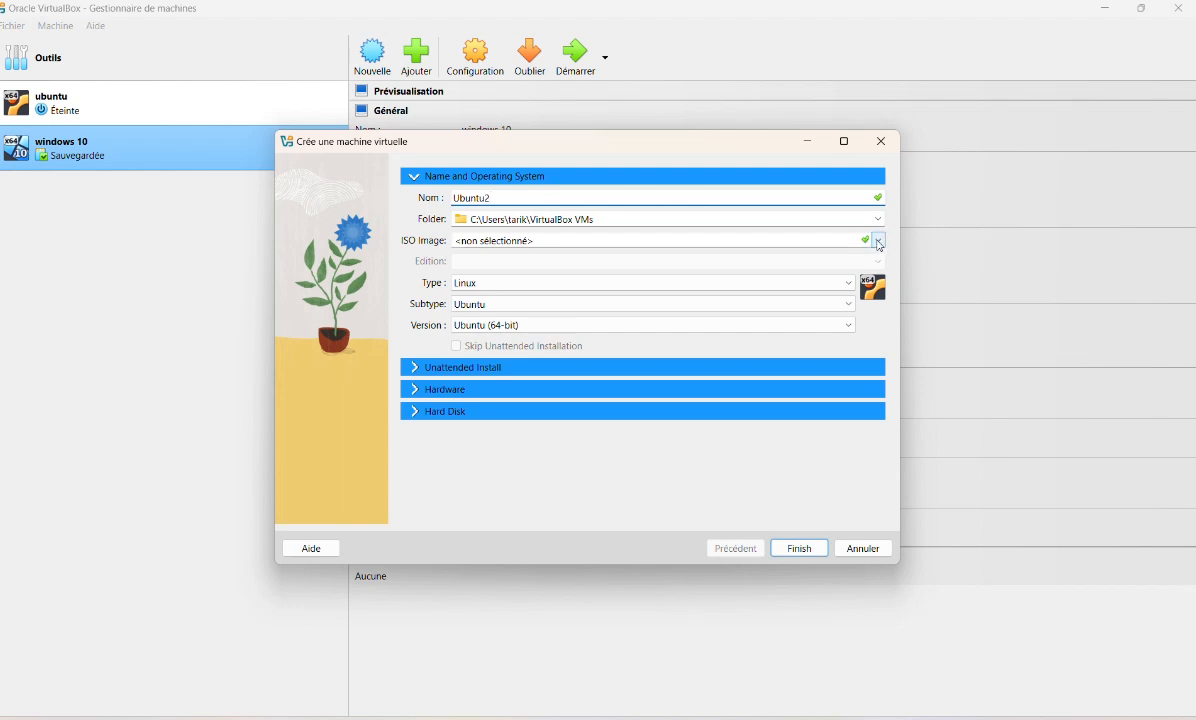
Step: Assign the ubuntu-24.04.1-desktop-amd64 ISO image to the new machine and enable skipping the unattended installation
click(878, 244)
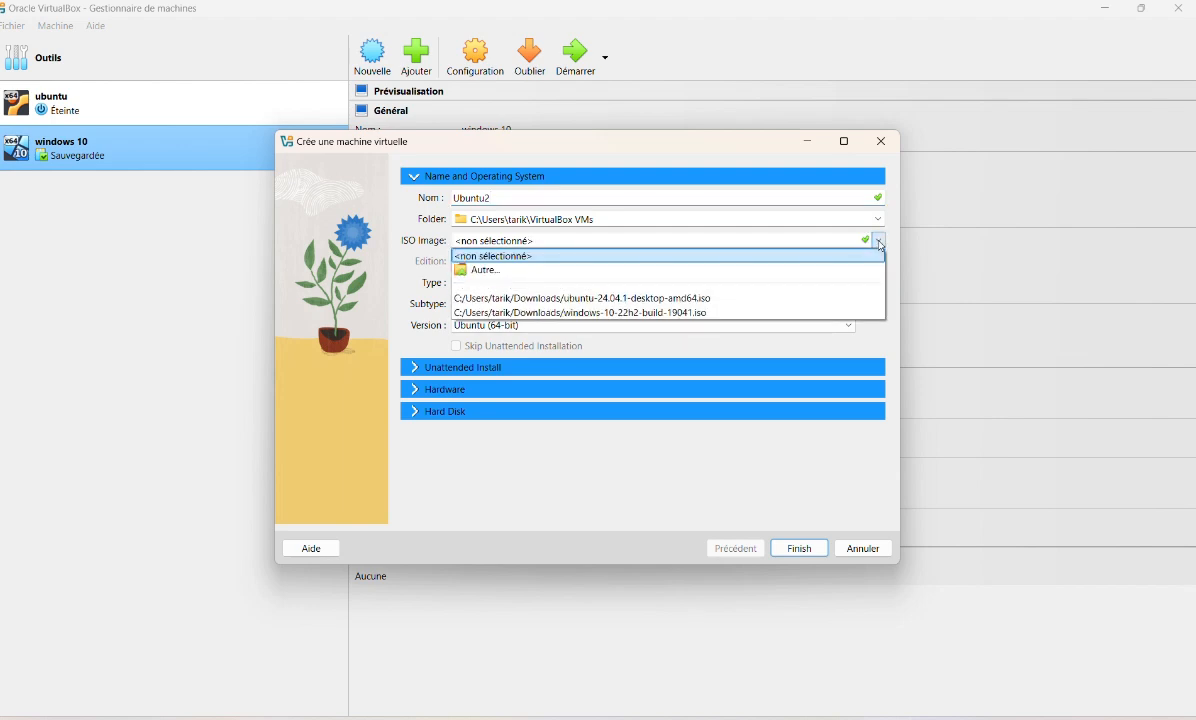
click(745, 277)
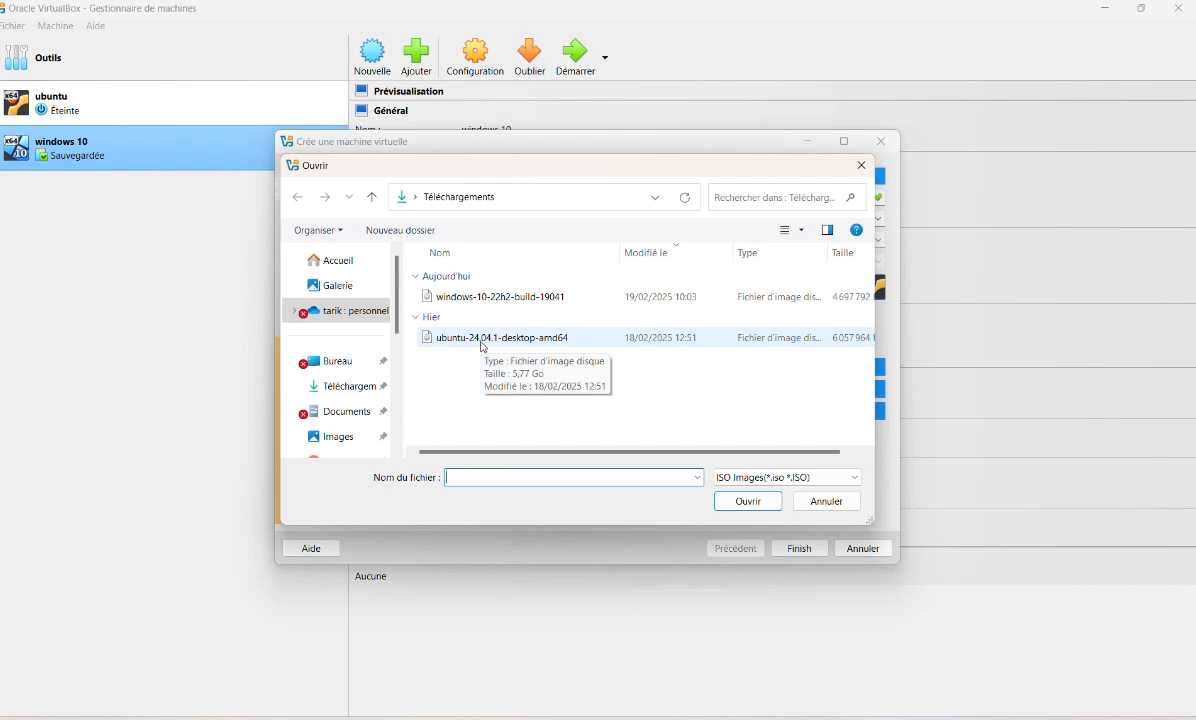
double_click(483, 344)
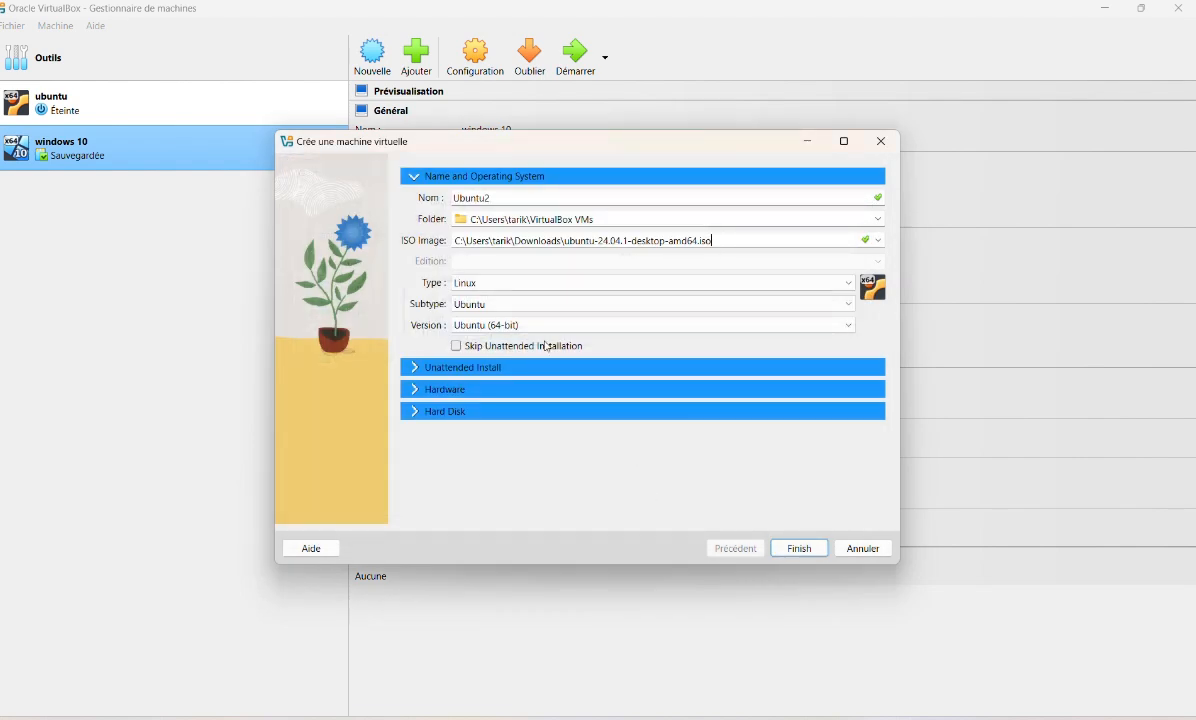
click(465, 349)
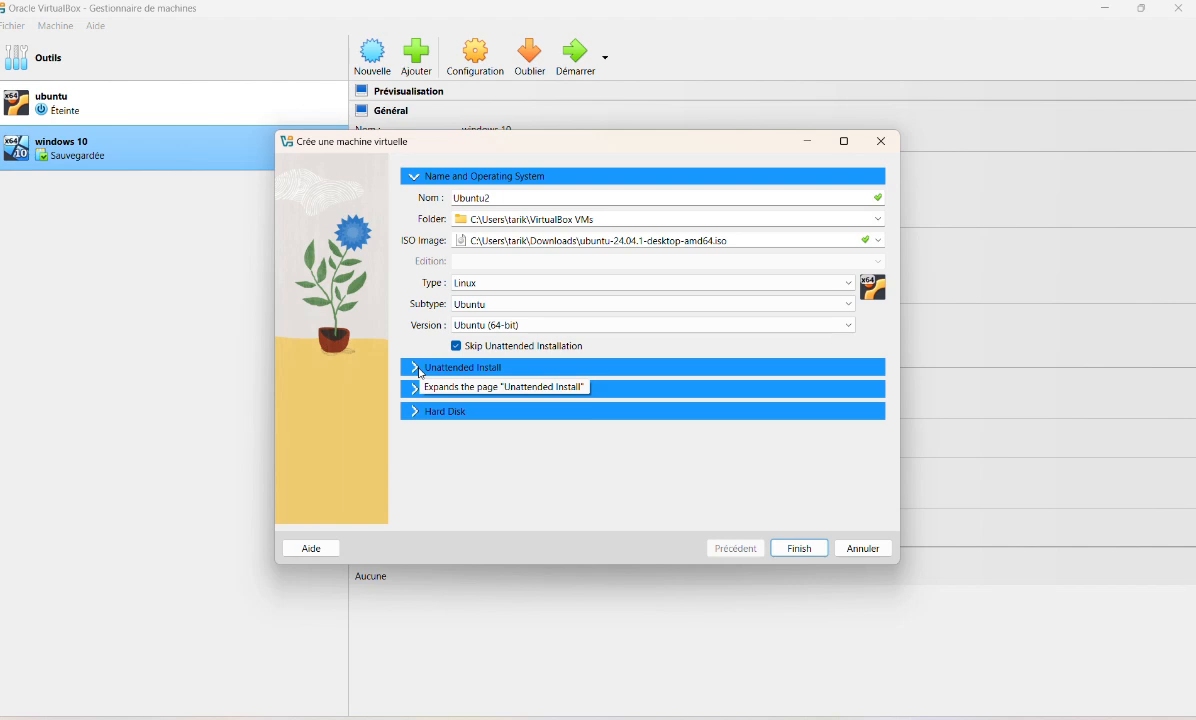
click(421, 370)
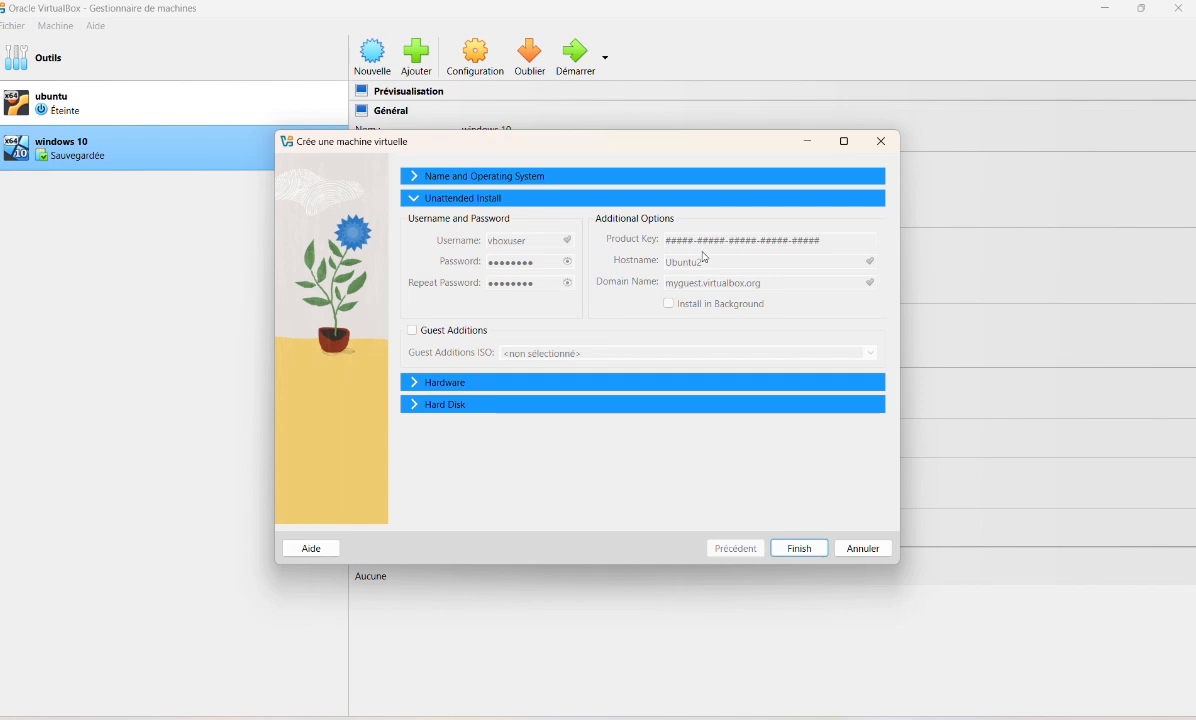
click(415, 181)
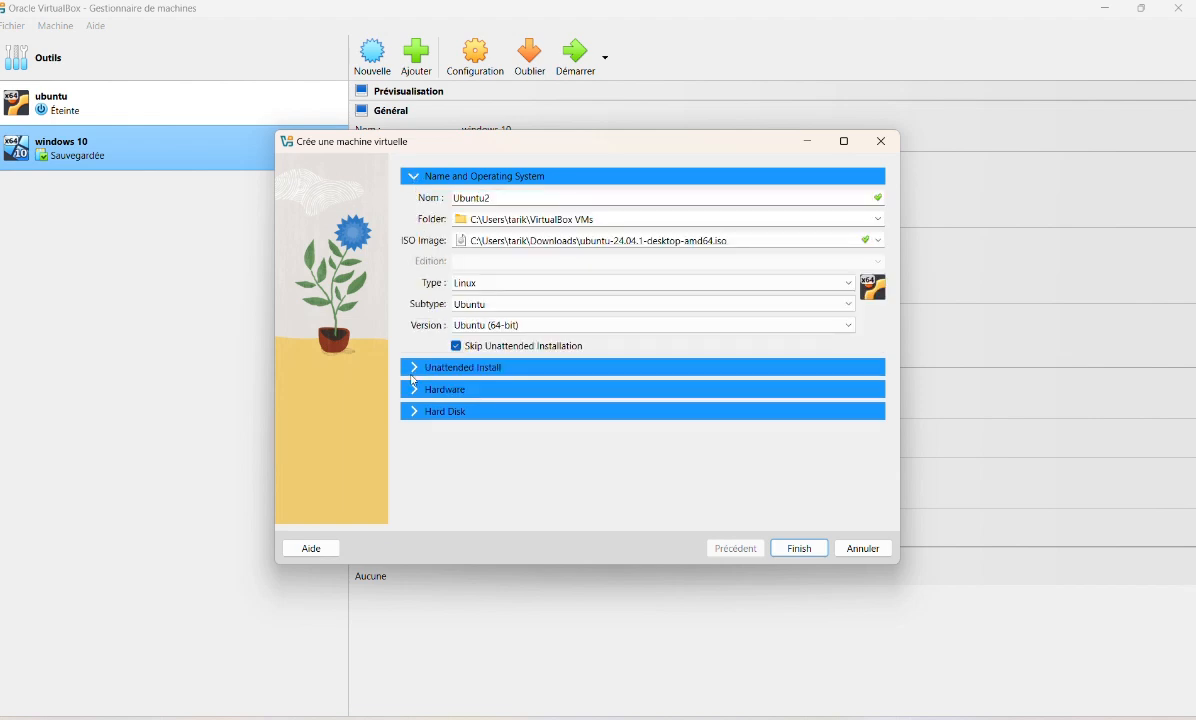
Step: Allocate 8192 MB of memory and 4 processors to Ubuntu2, and create the machine with the default virtual hard disk
click(416, 390)
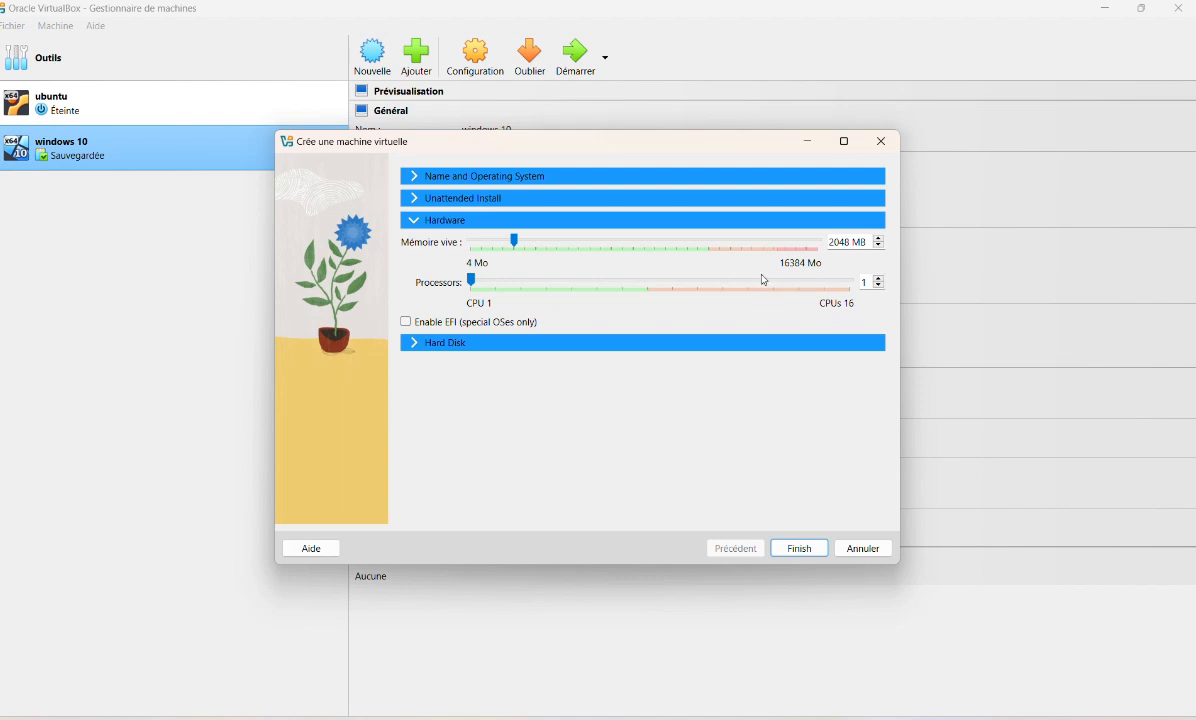
drag(515, 241, 644, 245)
drag(478, 281, 546, 275)
click(405, 344)
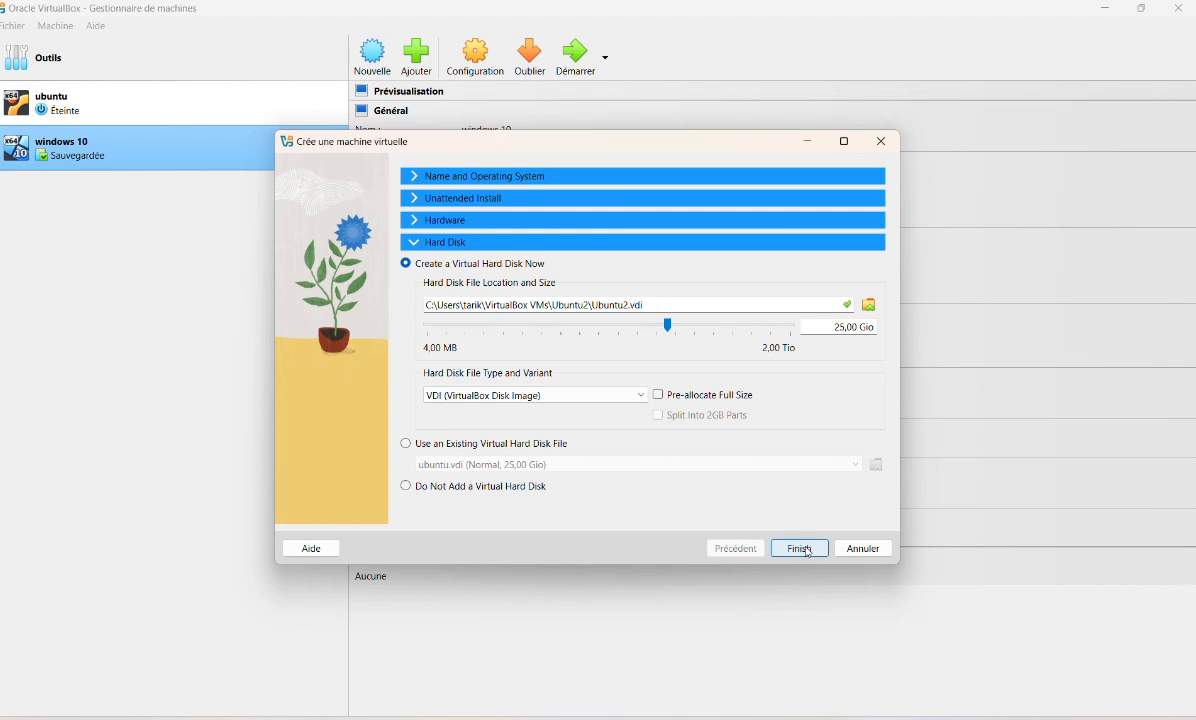
click(805, 549)
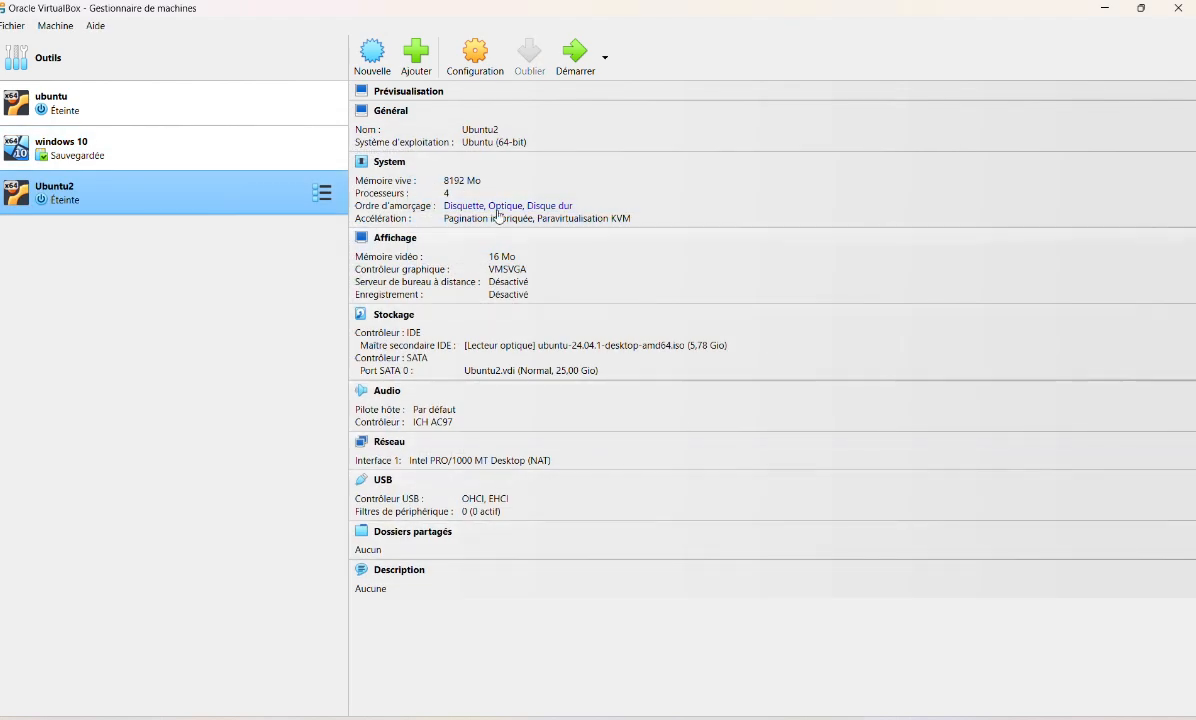
Step: Set the Ubuntu2 machine's network Adapter 1 to Accès par pont and save the settings
click(463, 57)
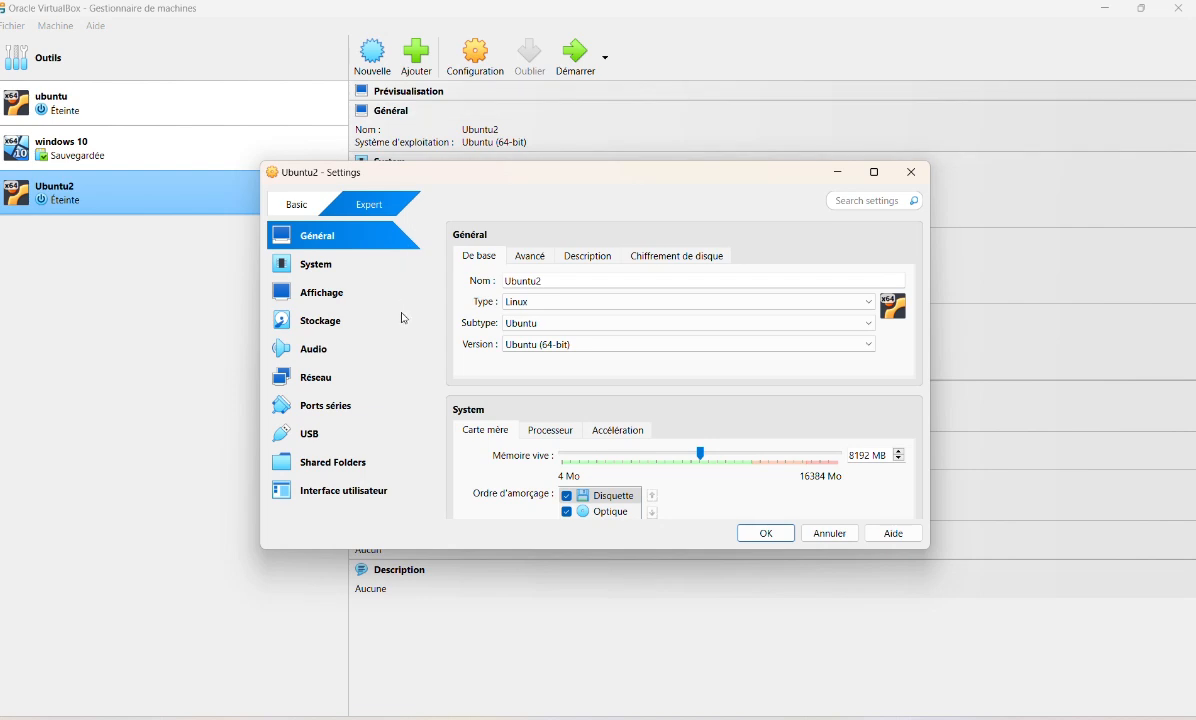
click(323, 384)
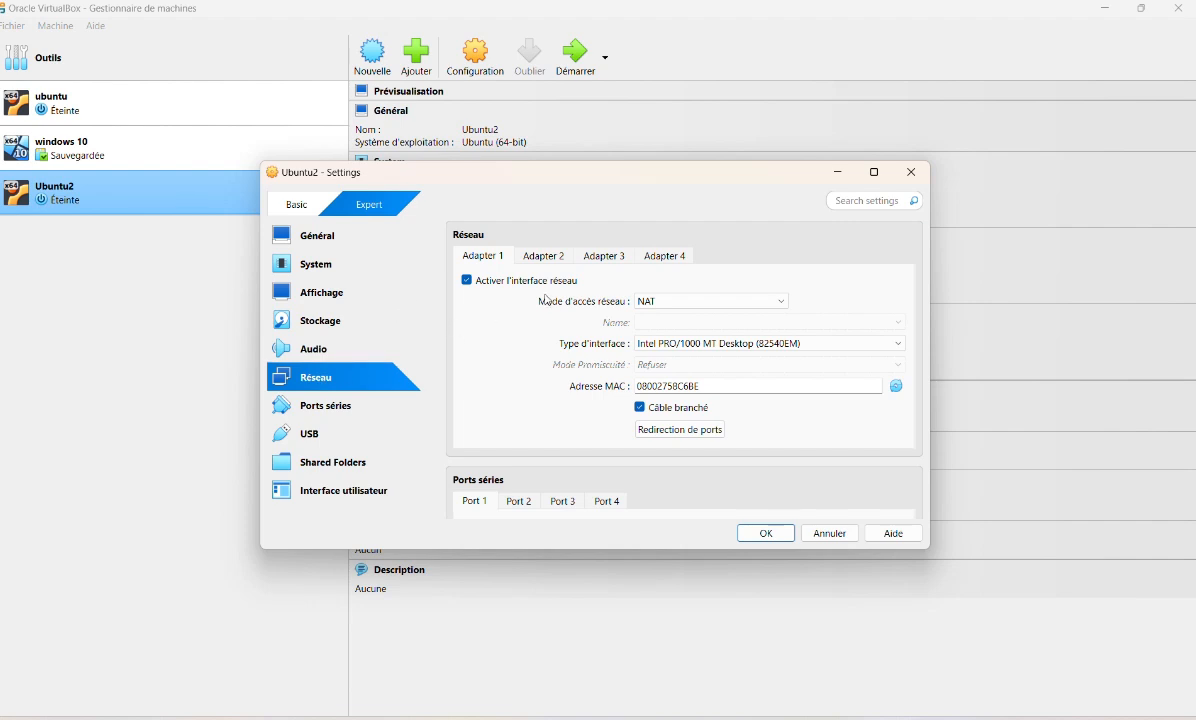
click(710, 301)
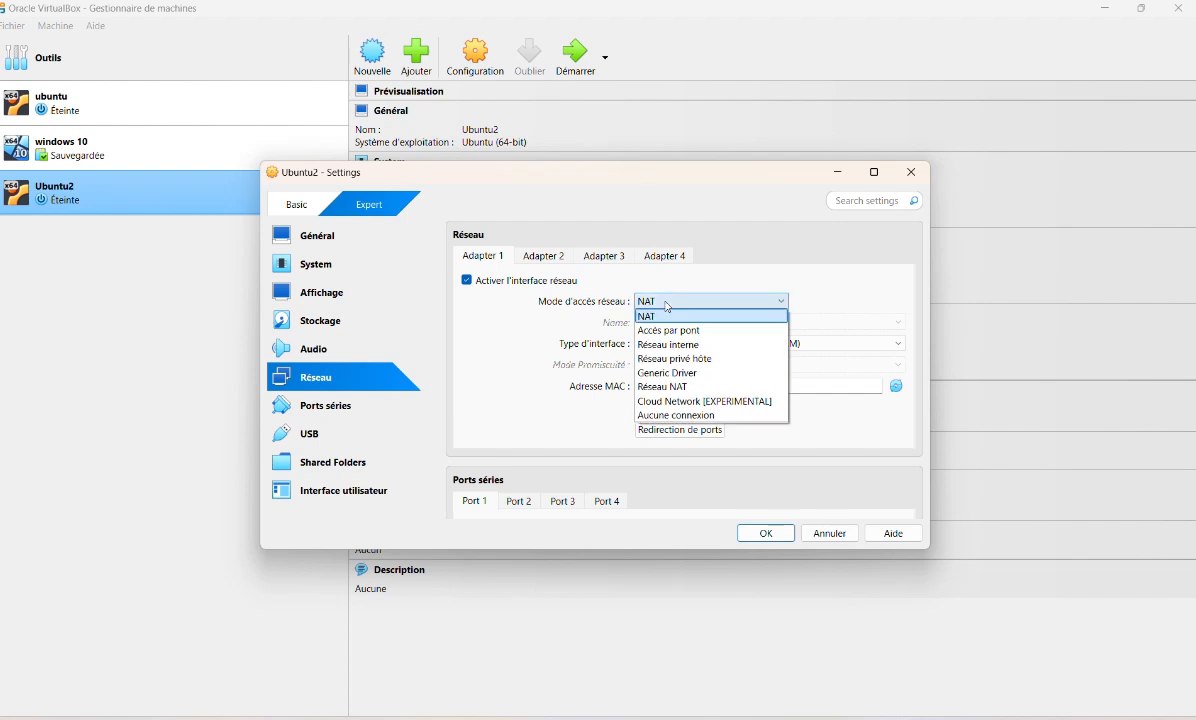
click(677, 331)
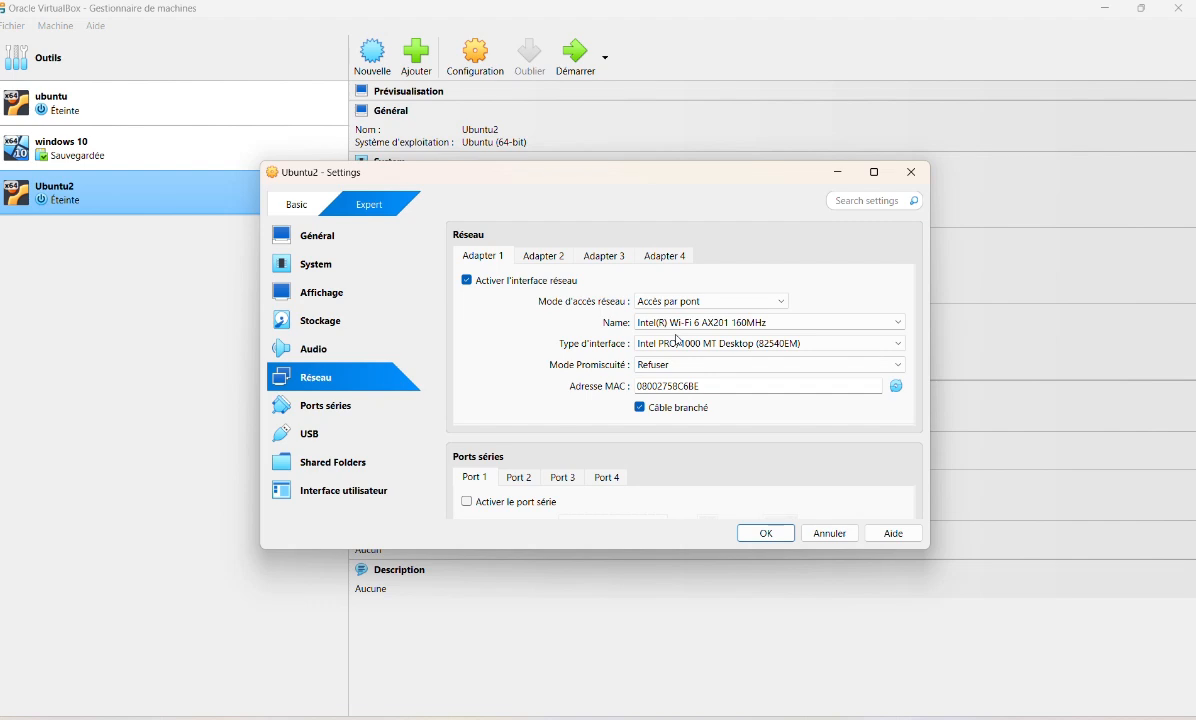
click(759, 536)
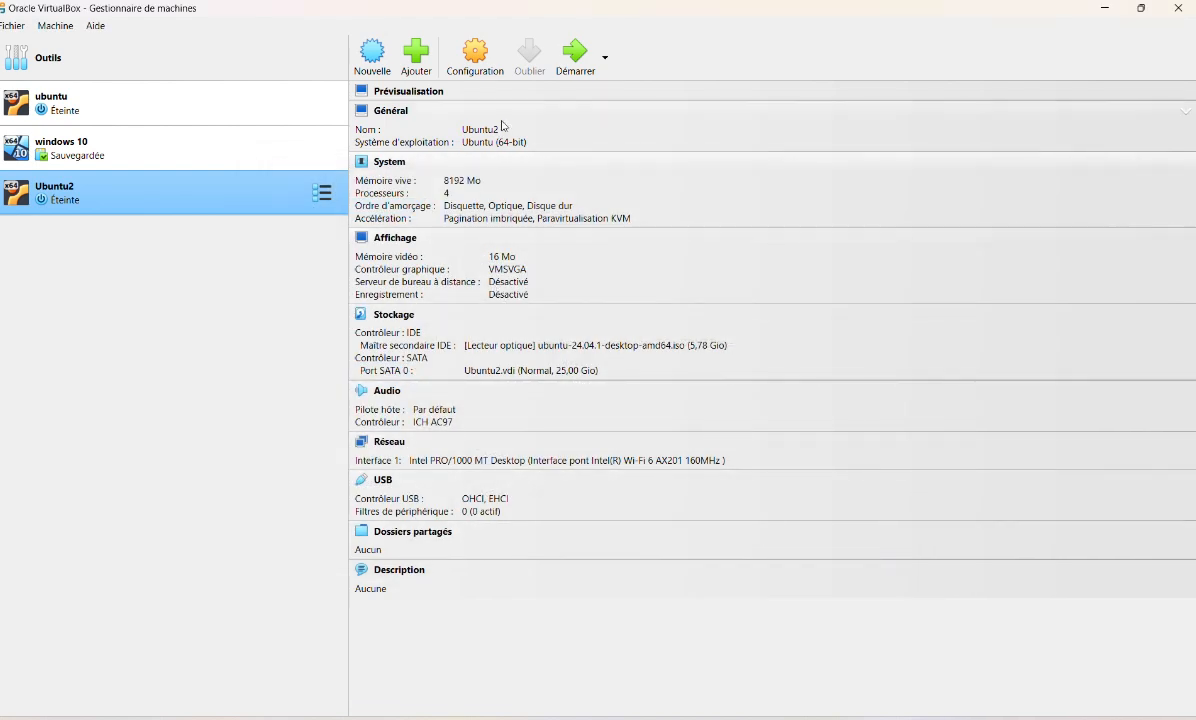
Step: Start the Ubuntu2 machine in a maximized window and boot the Try or Install Ubuntu entry
click(572, 60)
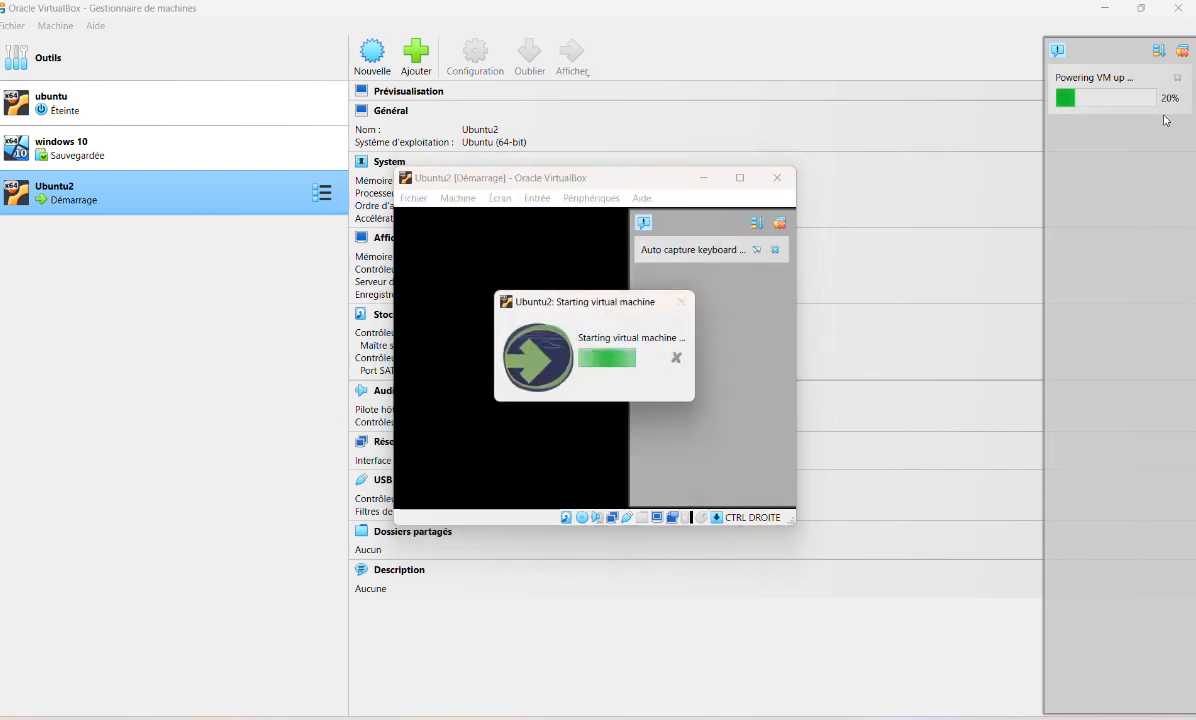
click(739, 178)
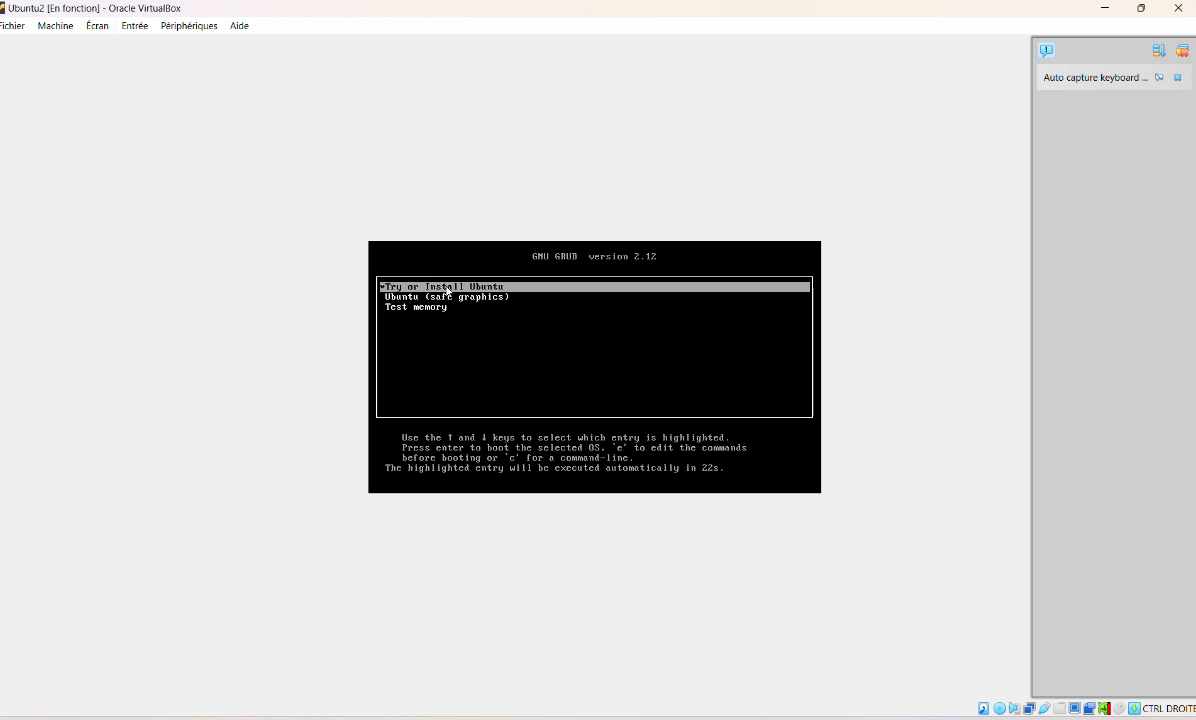
key(Return)
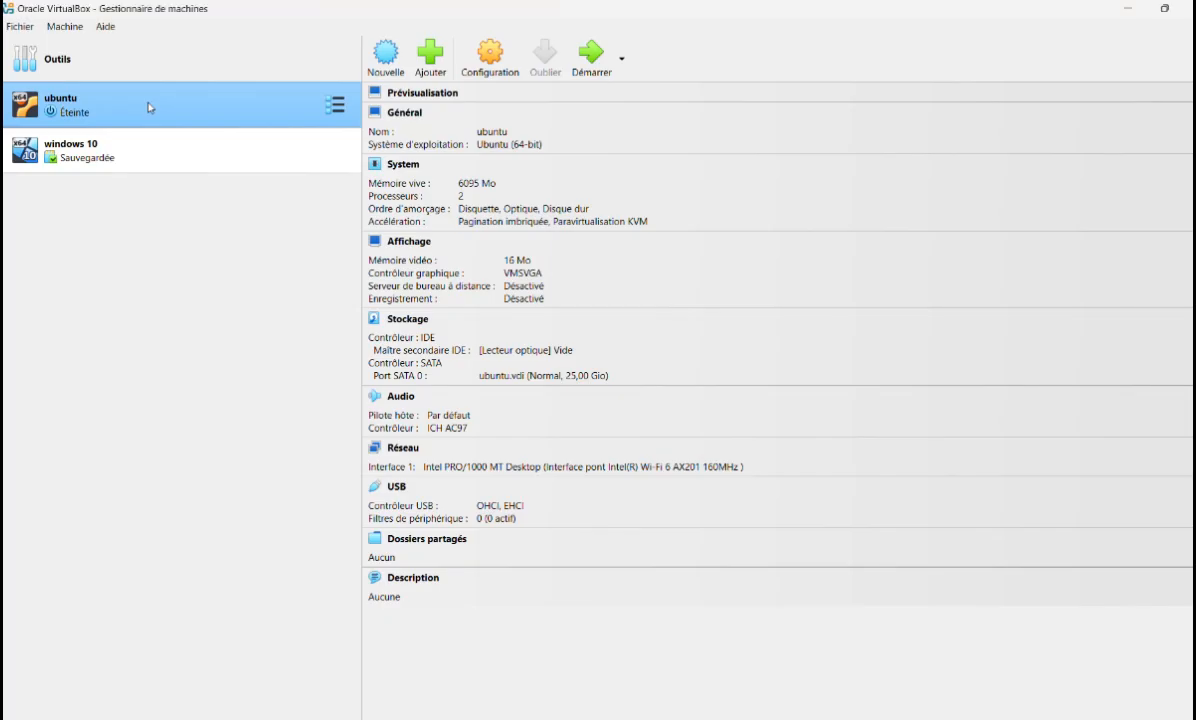
Step: Start the existing ubuntu virtual machine with a normal start (Démarrage normal)
right_click(148, 106)
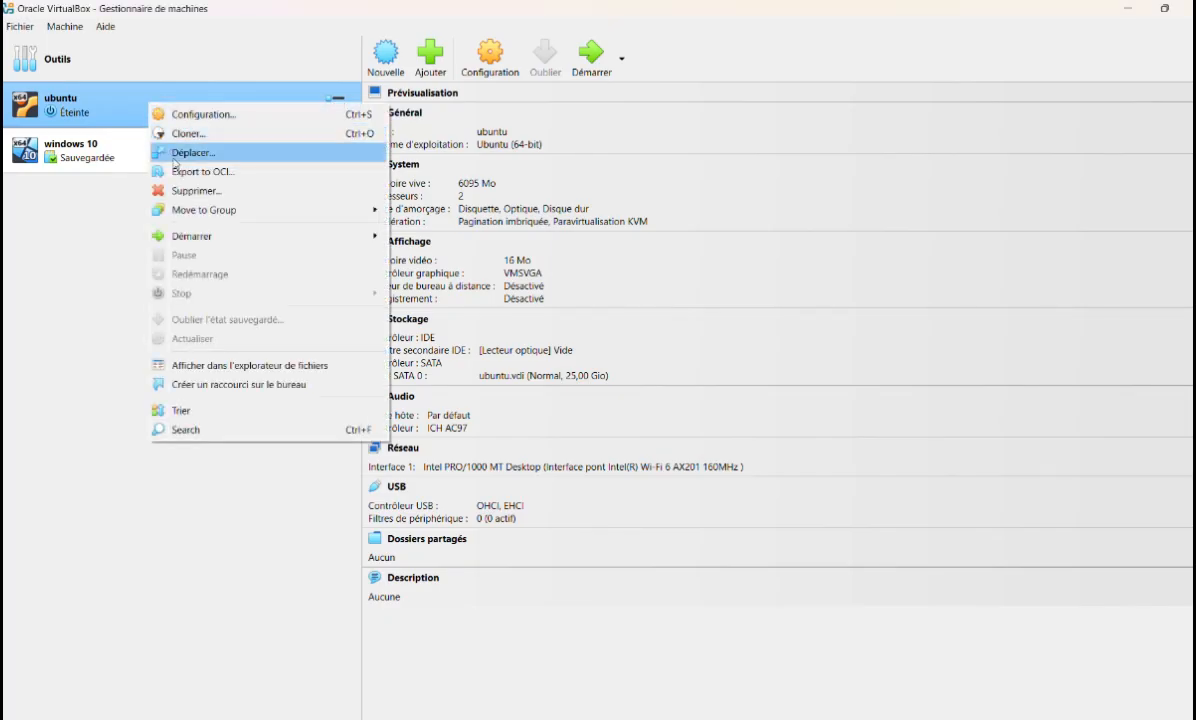
mouse_move(193, 233)
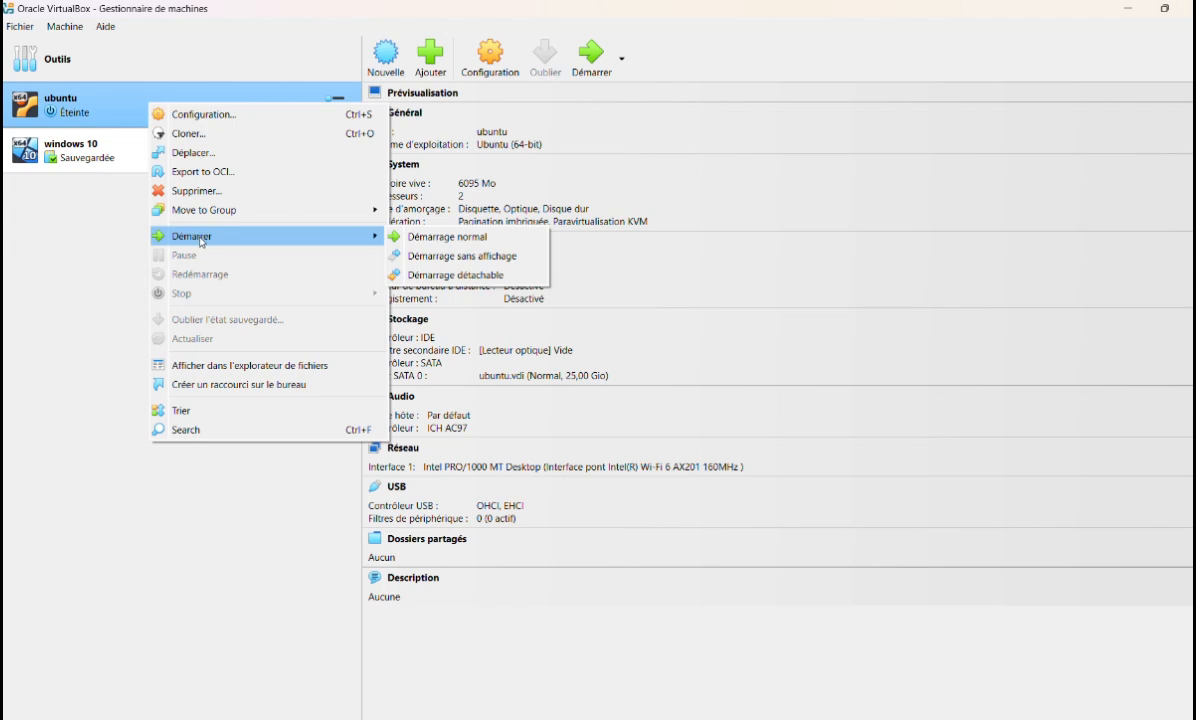
click(485, 237)
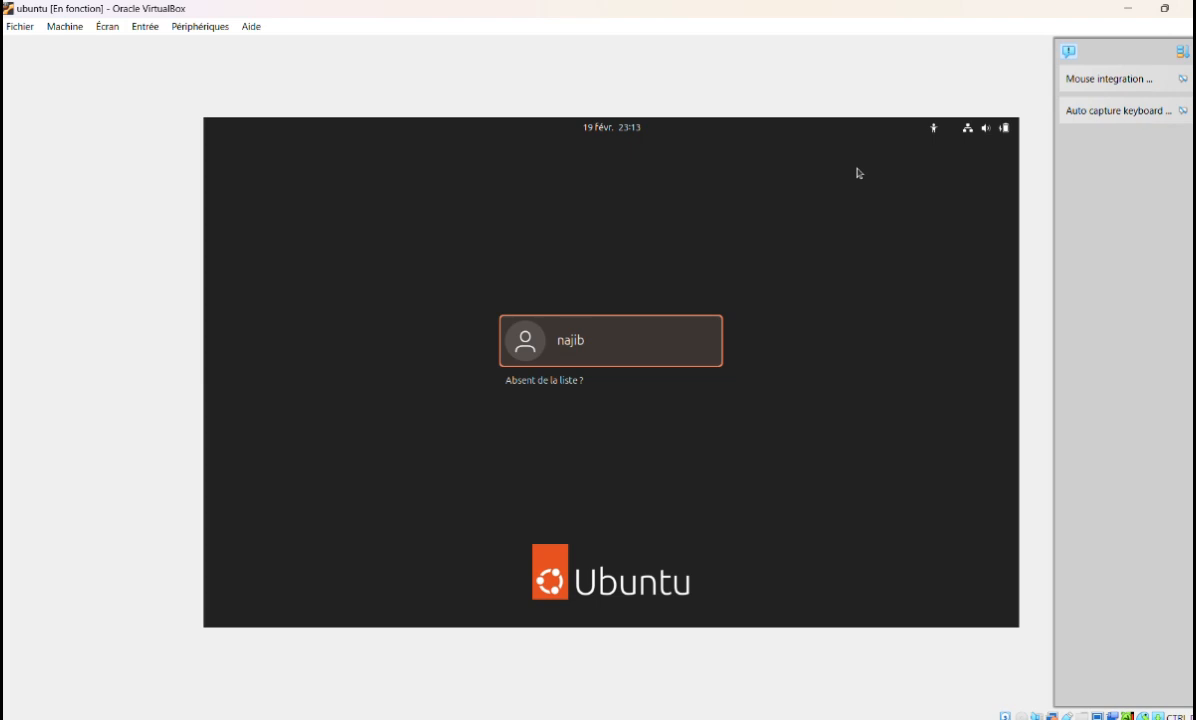
Step: Log in to the ubuntu machine by selecting the listed user account and entering its password
key(Return)
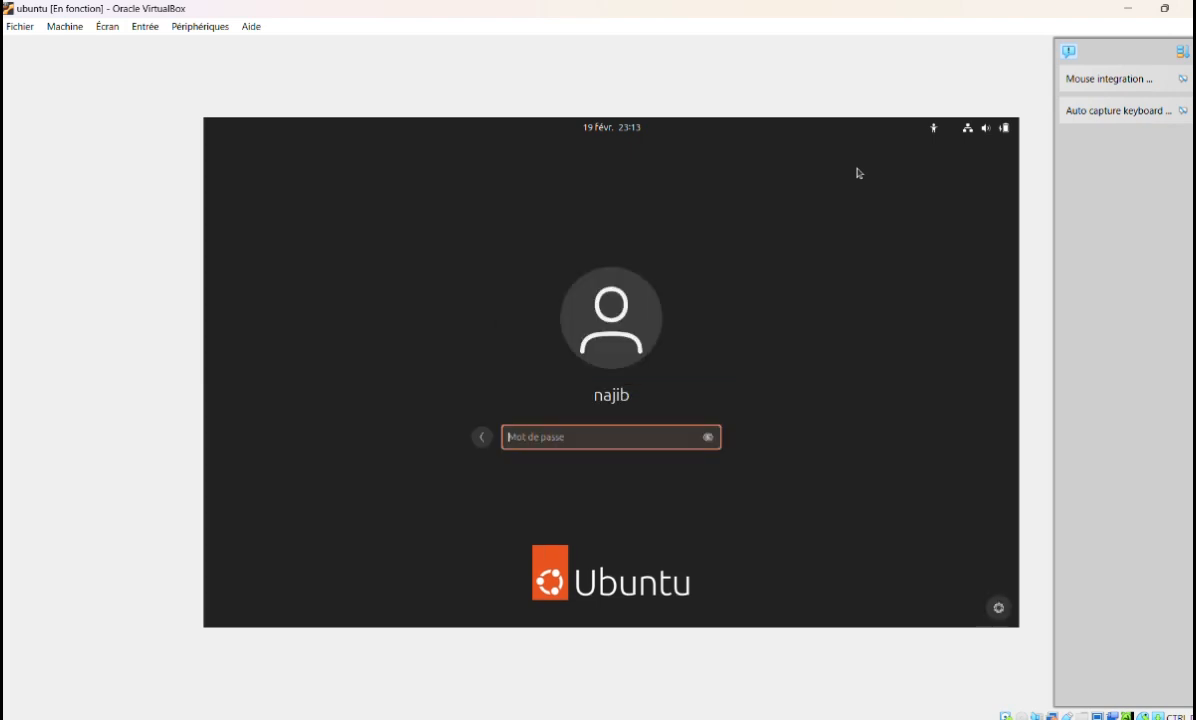
key(Caps_Lock)
text(●)
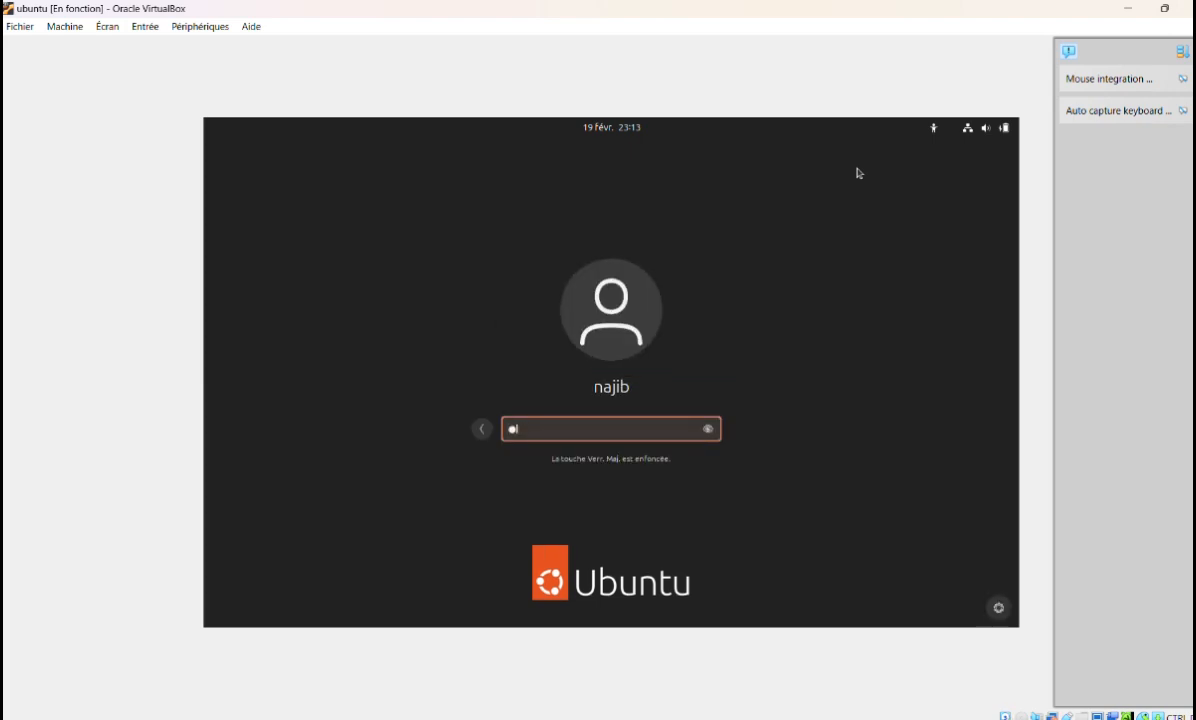
key(Caps_Lock)
text(●●●)
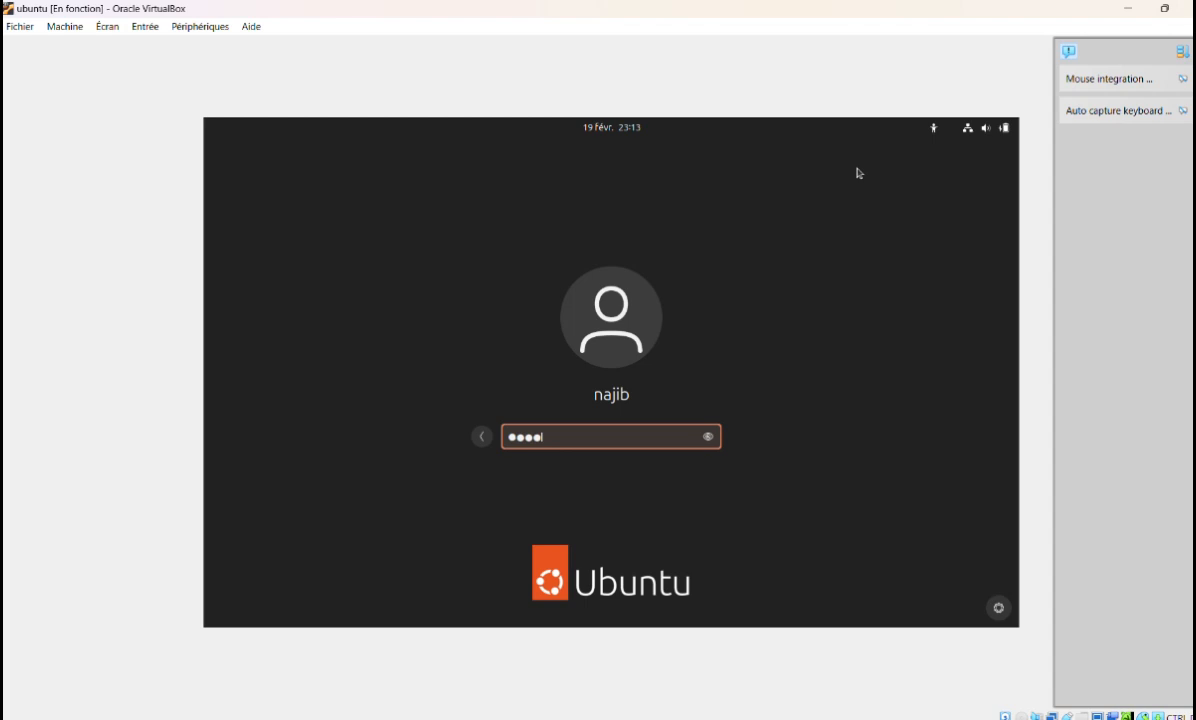
text(●●●●●●●)
key(Return)
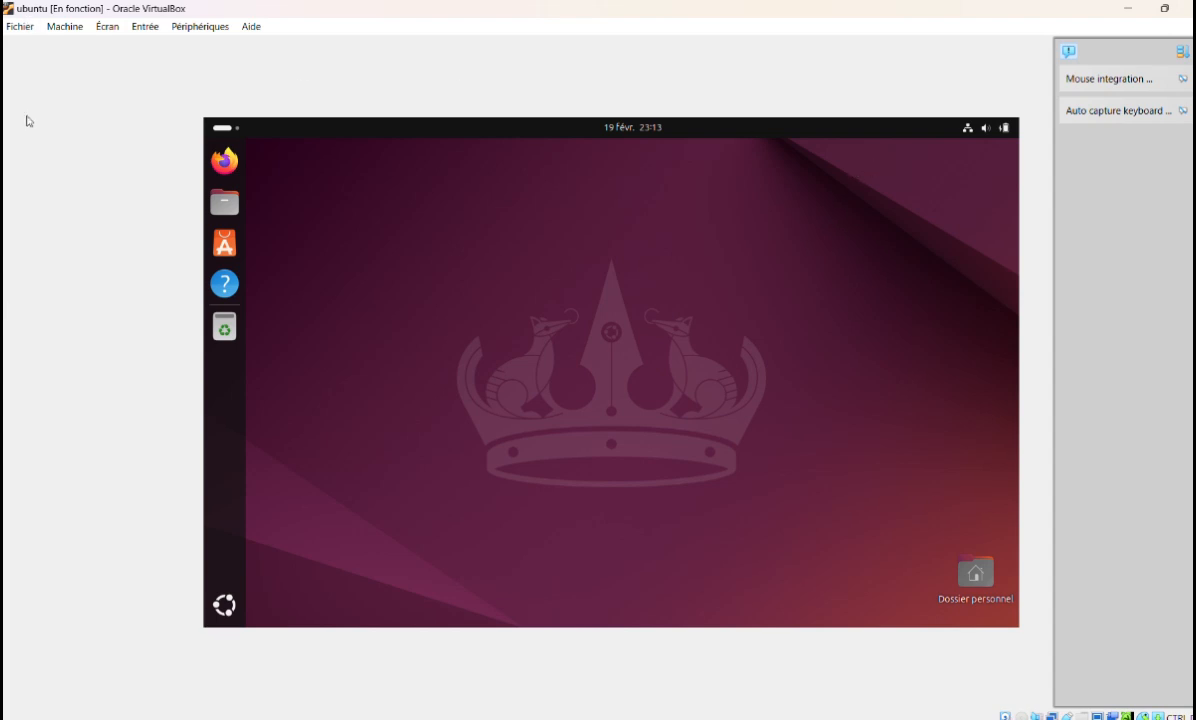
Step: Open the Terminal from the Ubuntu application overview to view its command prompt, and close it again
click(224, 604)
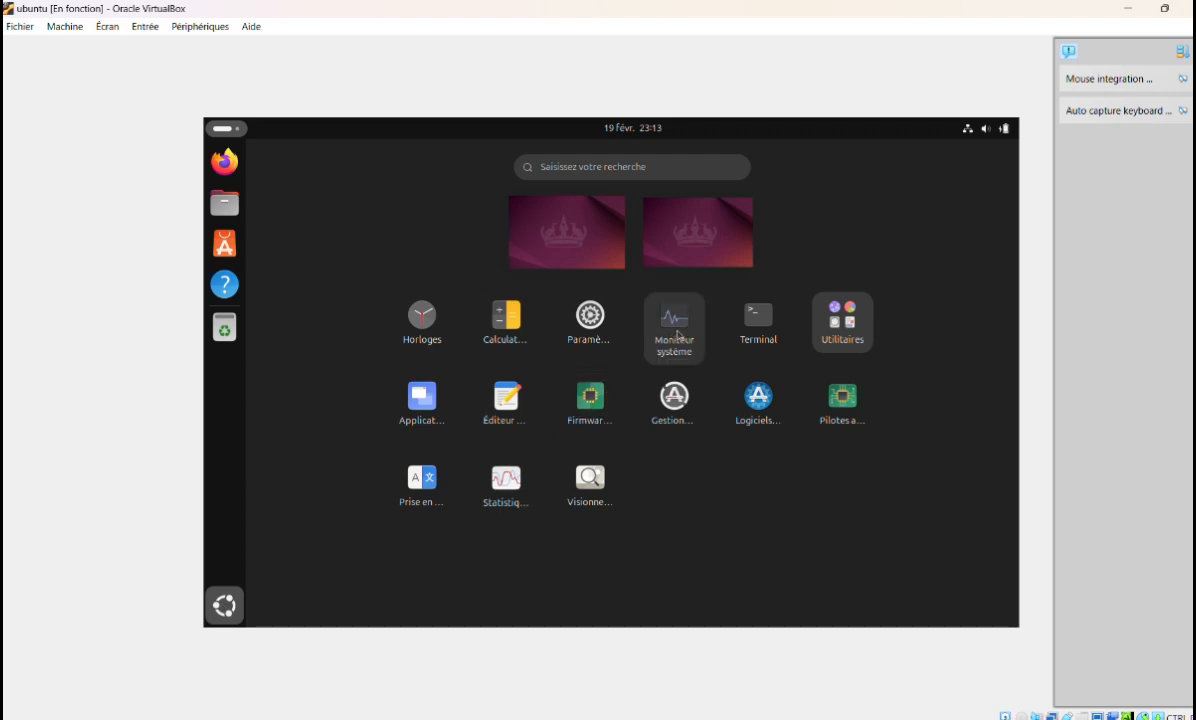
click(766, 312)
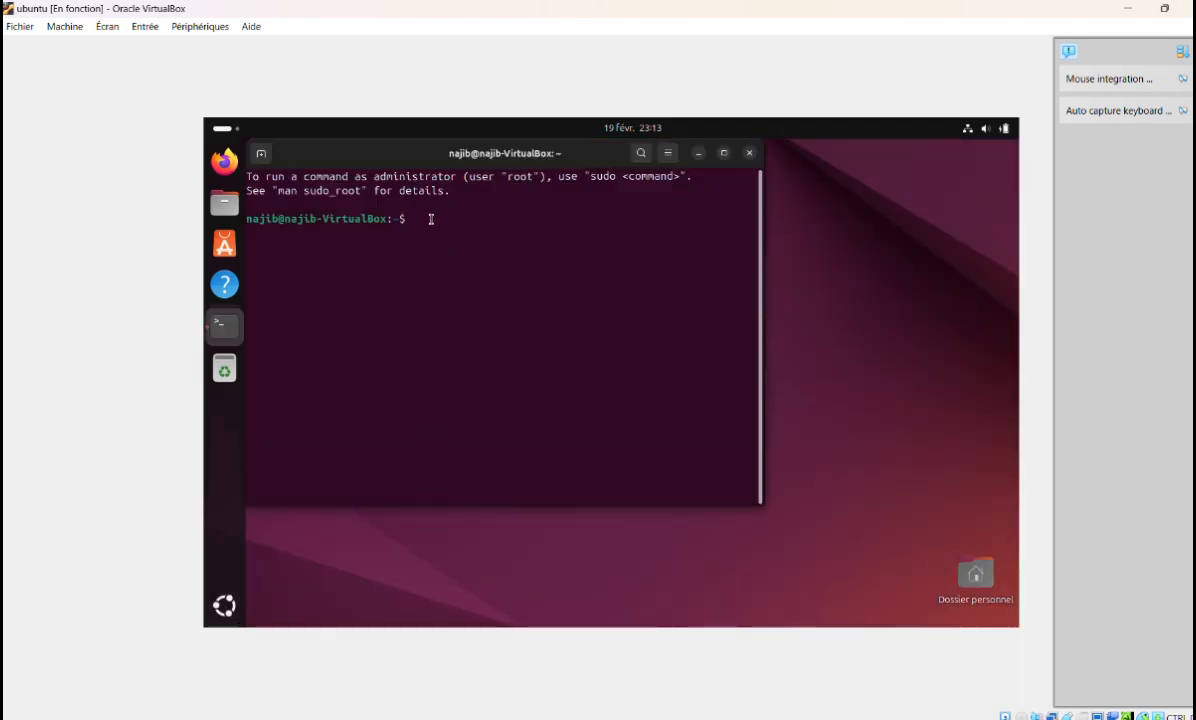
click(749, 153)
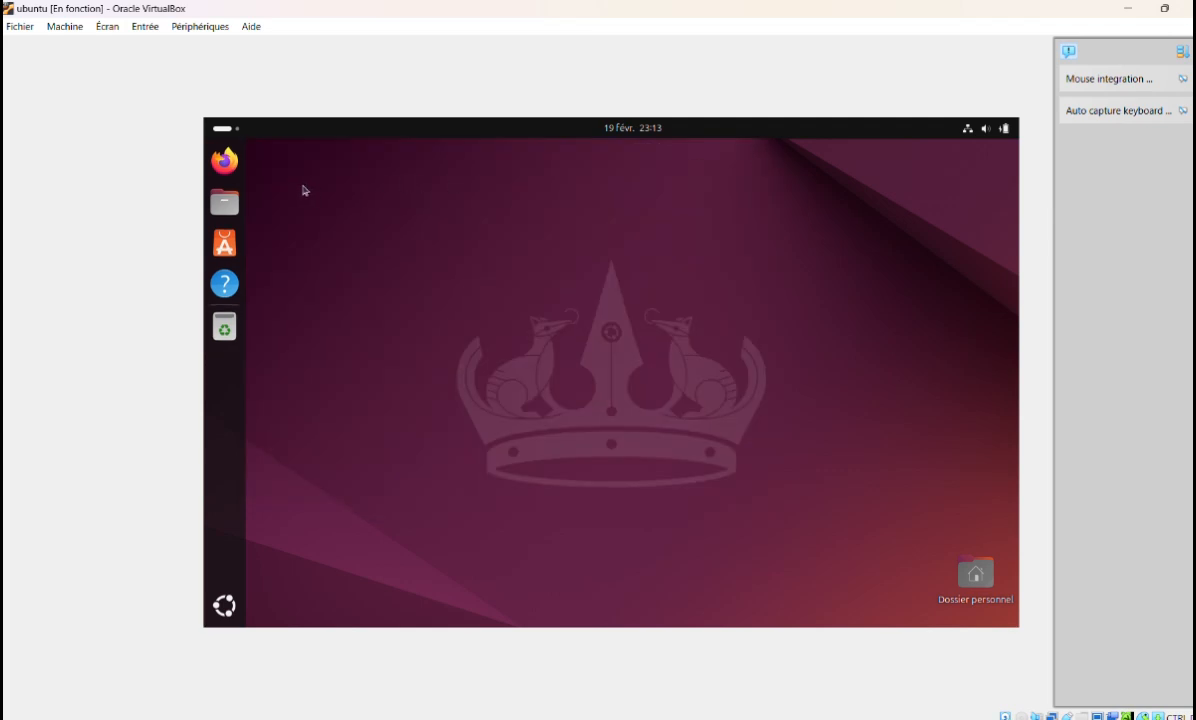
Step: Launch Firefox with a fresh new tab instead of the session restoration page, and look through its start page
click(237, 163)
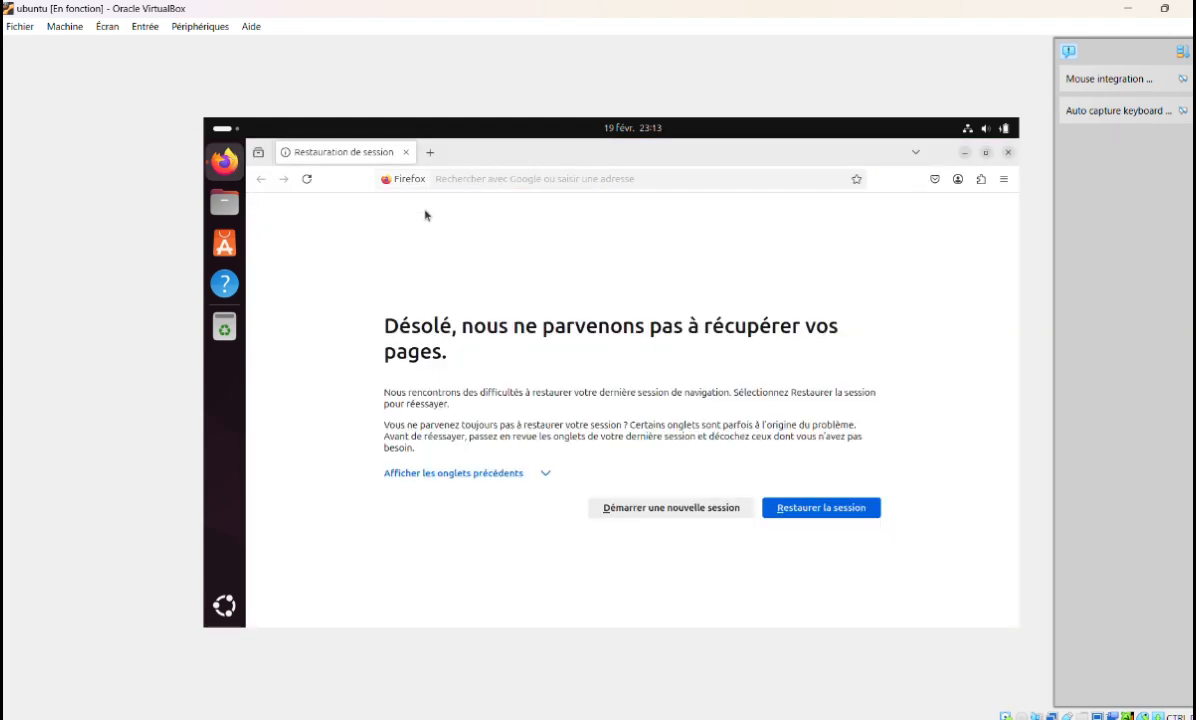
click(405, 152)
click(225, 160)
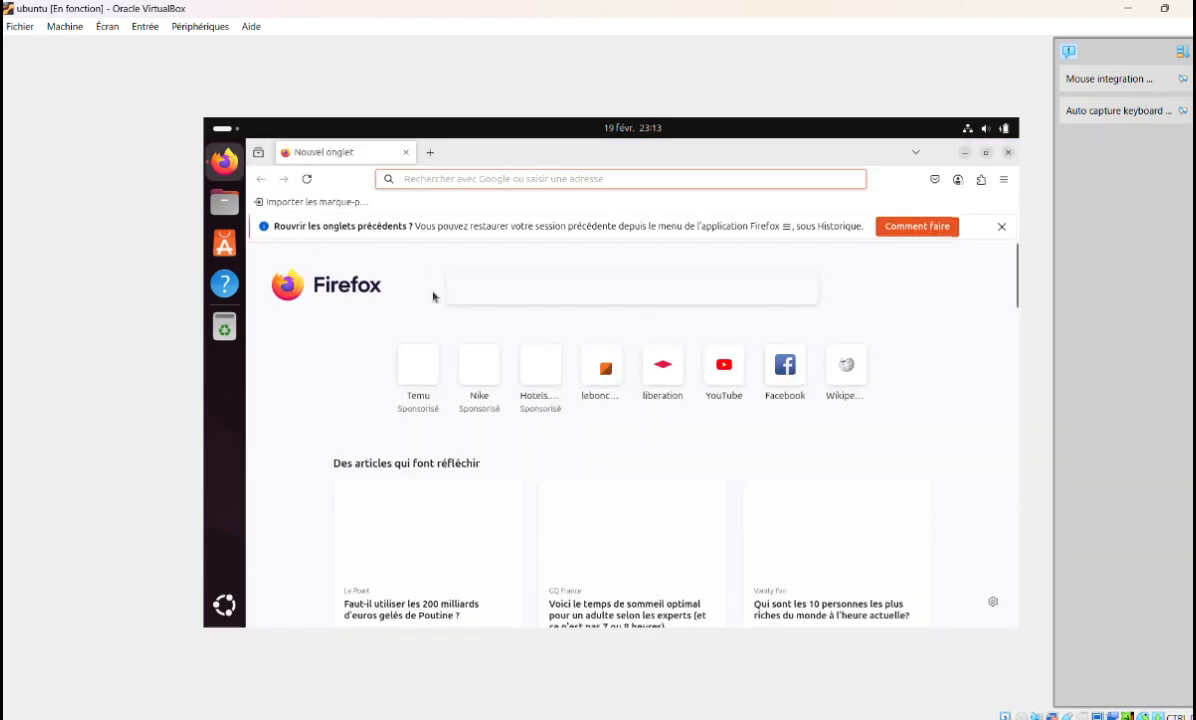
scroll(531, 465, down, 3)
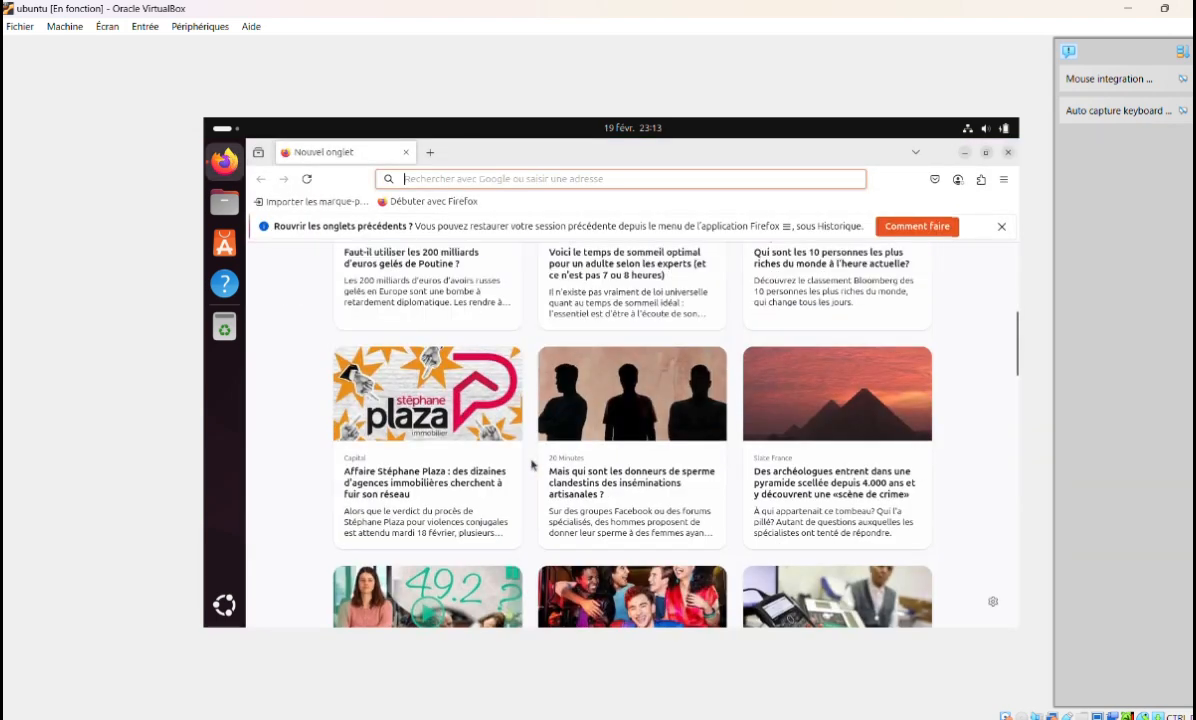
Step: Open the Fichiers file manager to view the folders in Dossier personnel, and close it again
right_click(226, 250)
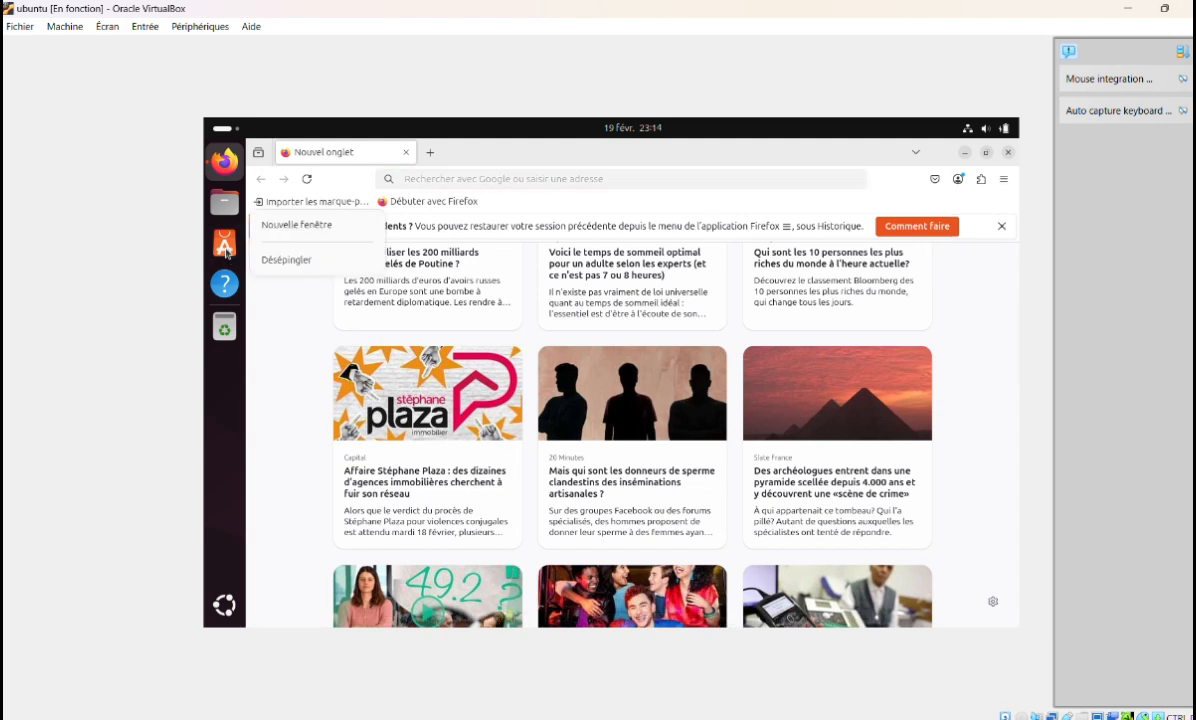
click(226, 253)
click(223, 203)
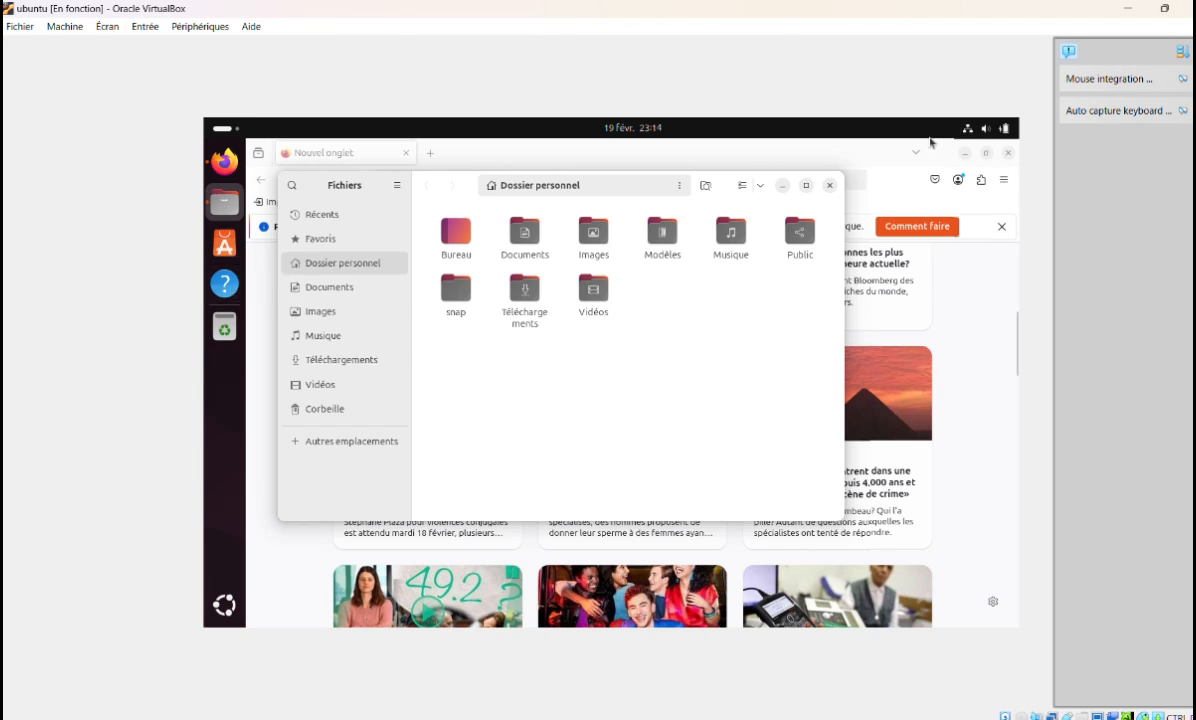
click(828, 186)
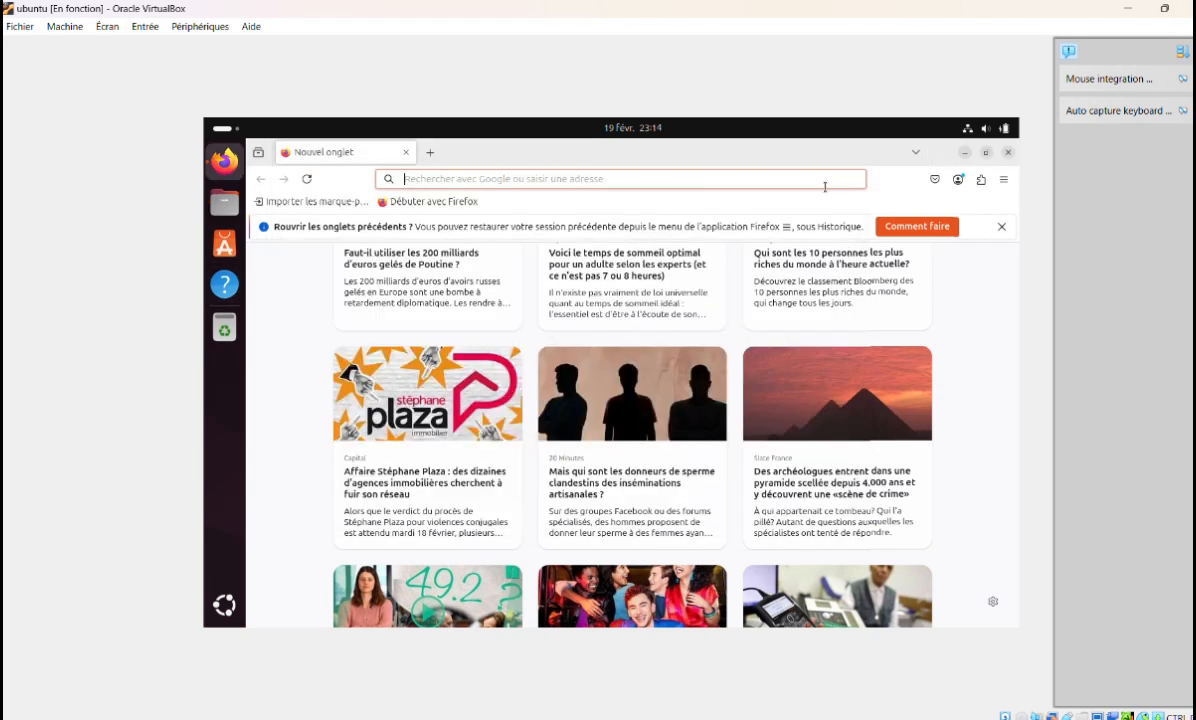